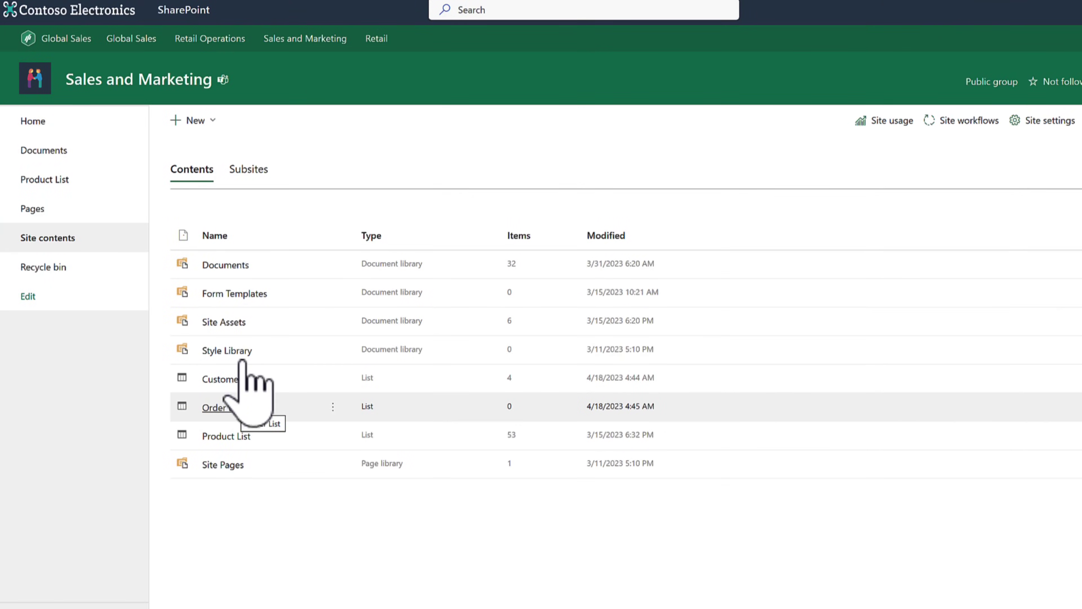
# - Open the Order List and preview its new-item form fields
pyautogui.click(226, 407)
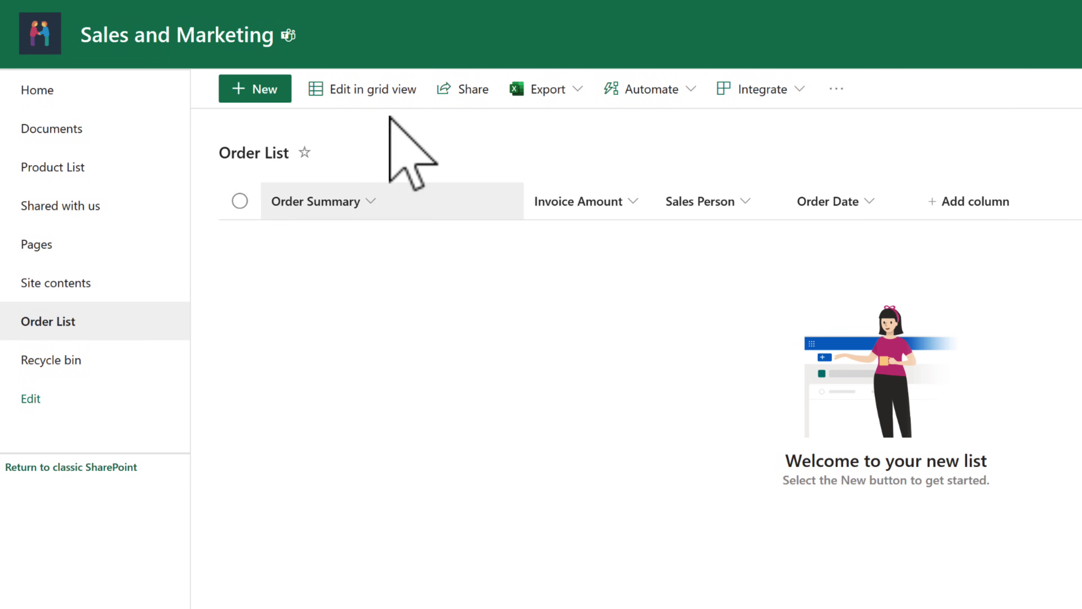
pyautogui.click(254, 89)
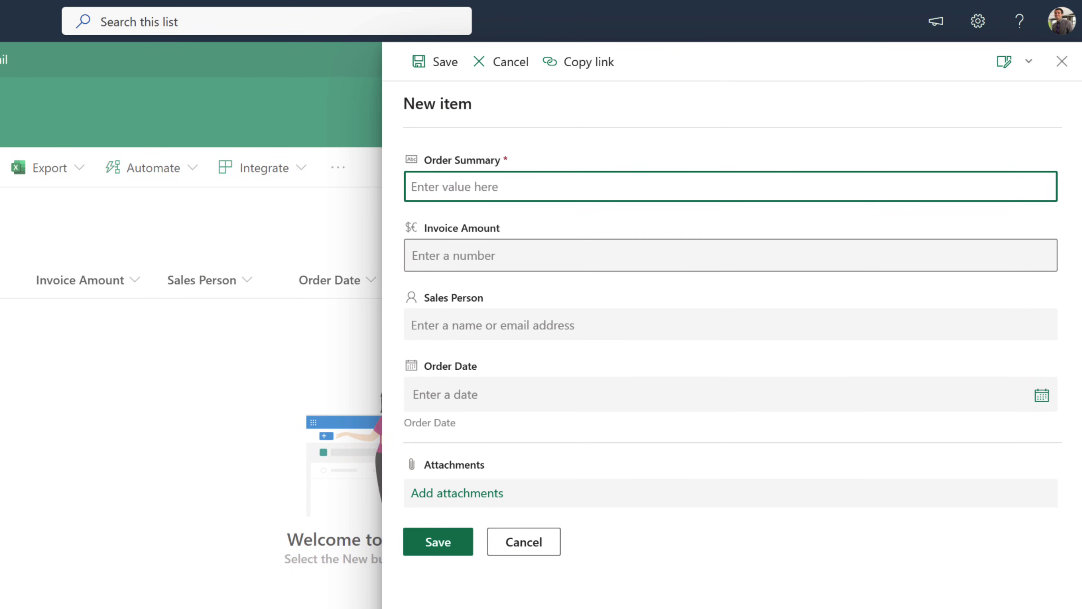
pyautogui.click(662, 248)
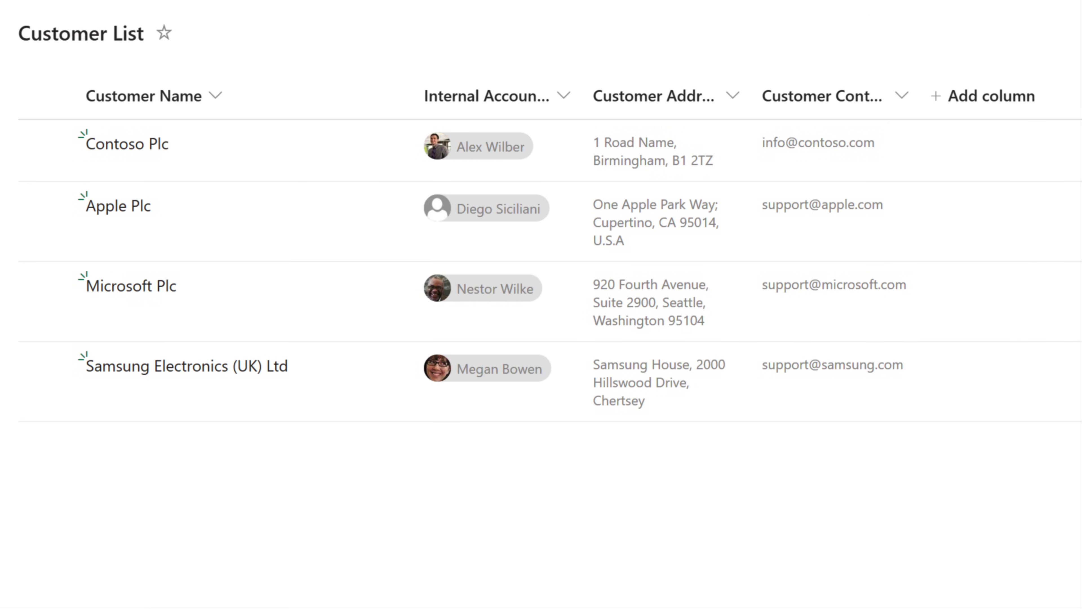
# - Review the Product List from Site contents, then reopen the empty Order List
pyautogui.hotkey('alt', 'Left')
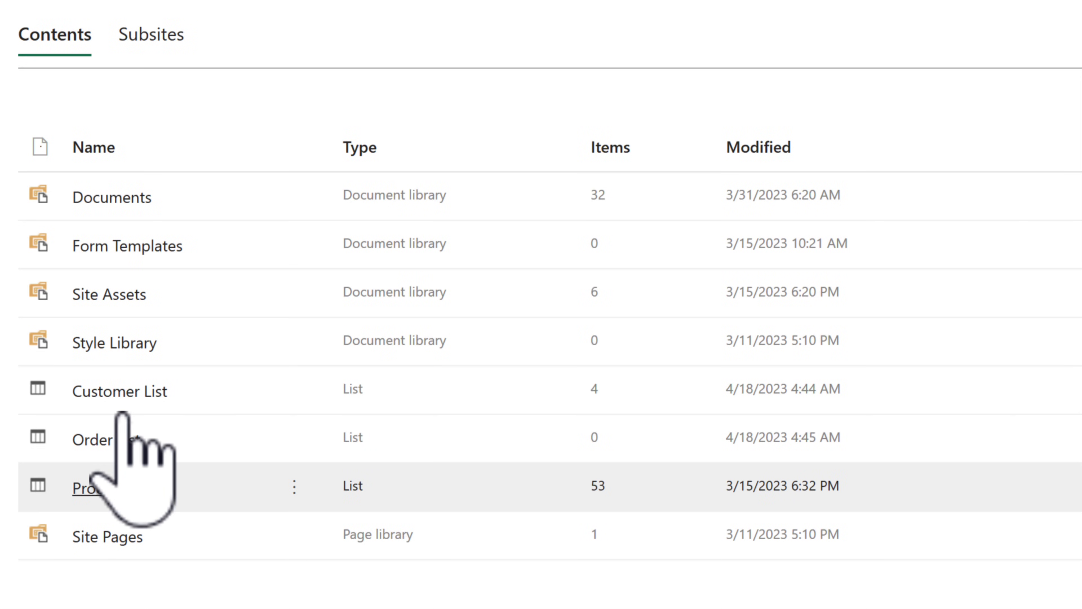
pyautogui.click(91, 488)
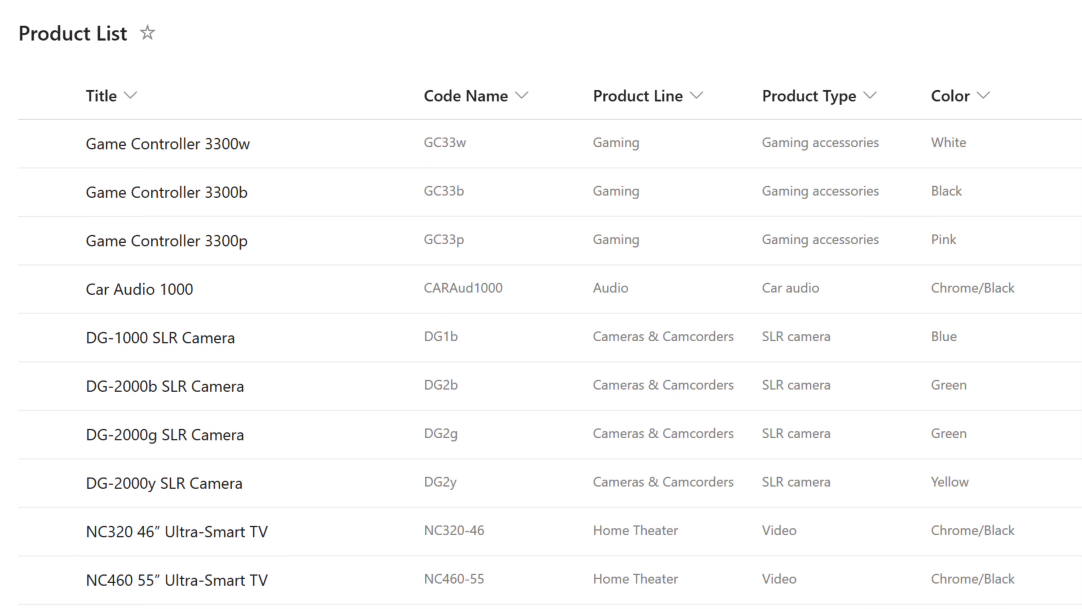
pyautogui.hotkey('alt', 'Left')
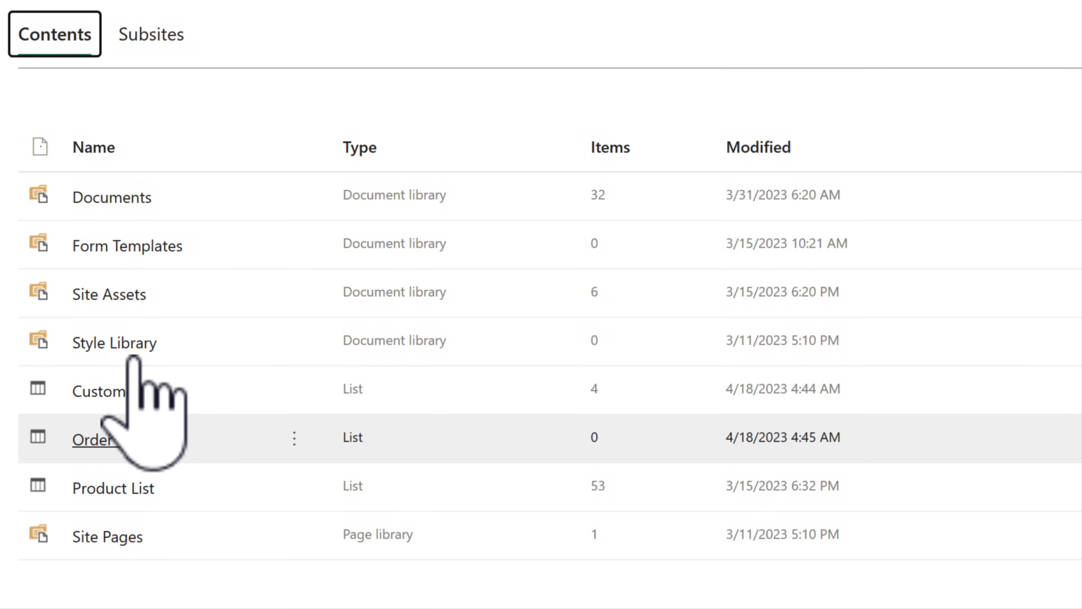
pyautogui.click(128, 439)
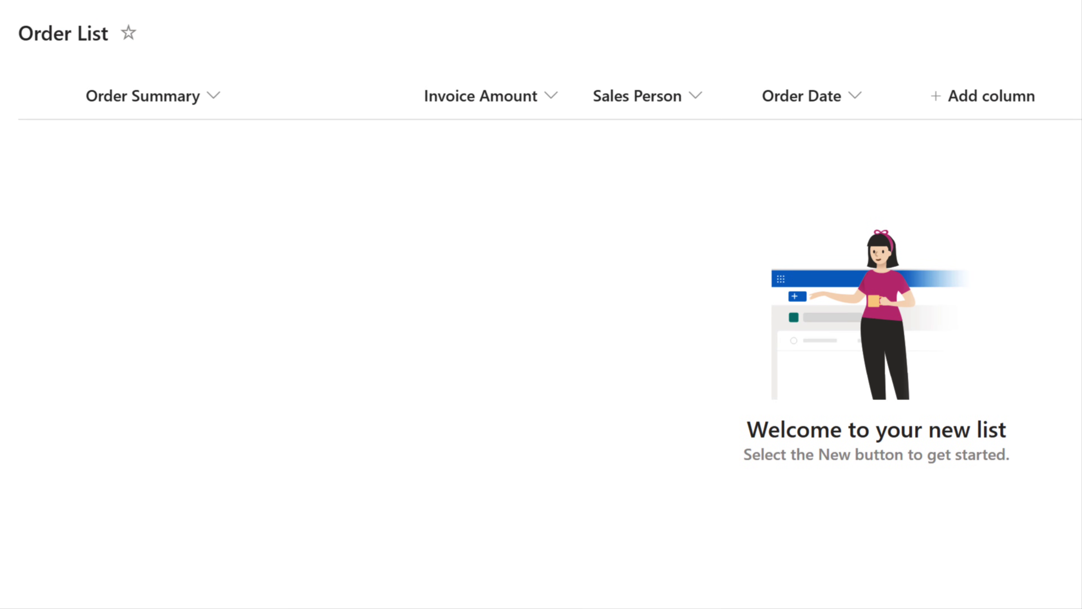
# - Start a new Lookup-type column on the Order List
pyautogui.click(993, 96)
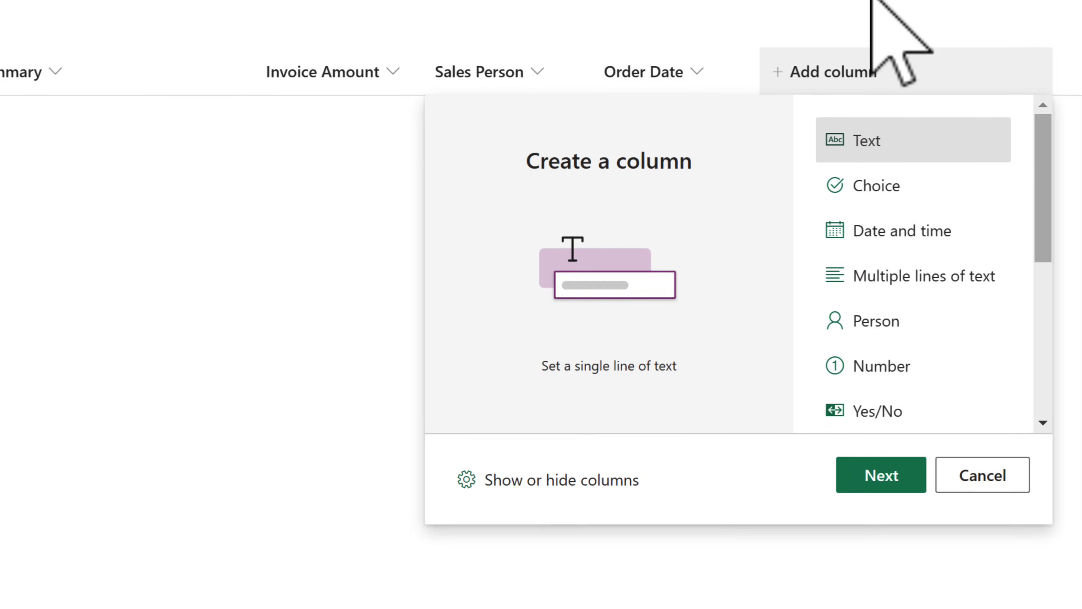
pyautogui.scroll(-4, 920, 171)
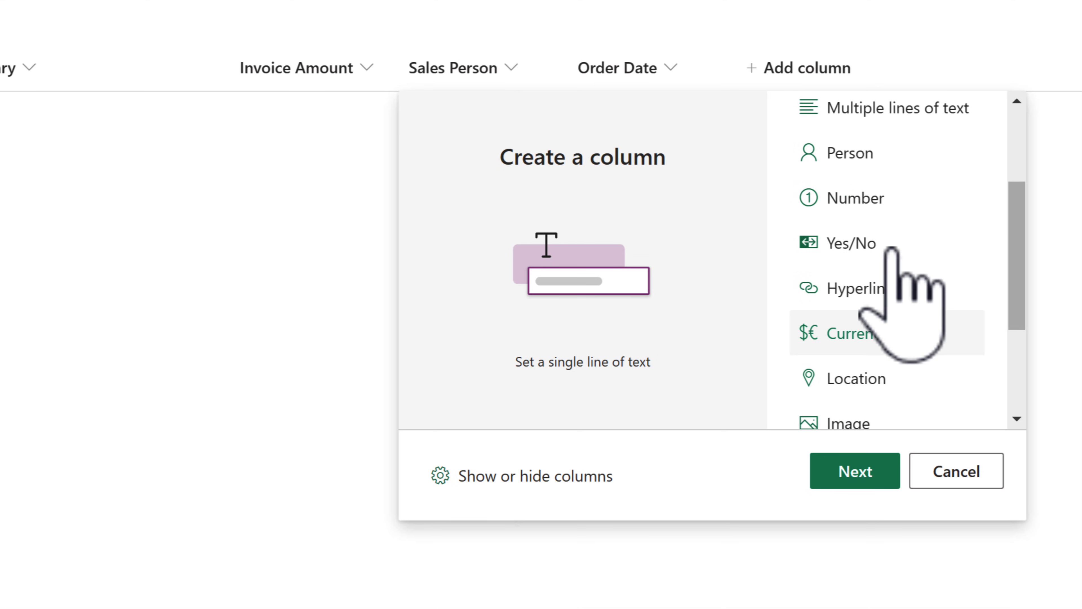
pyautogui.scroll(-4, 892, 250)
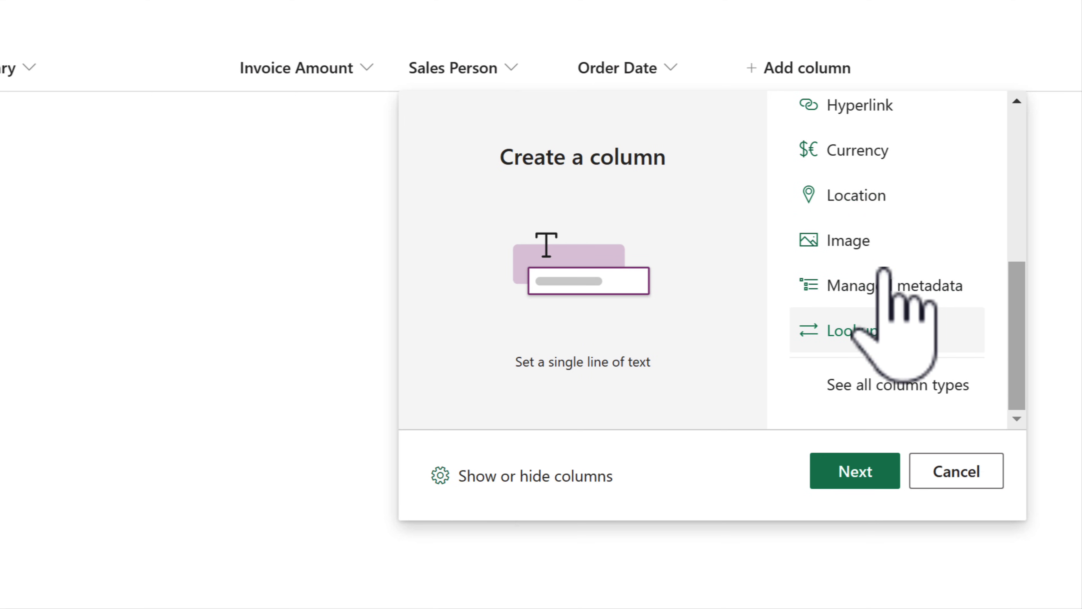
pyautogui.click(882, 328)
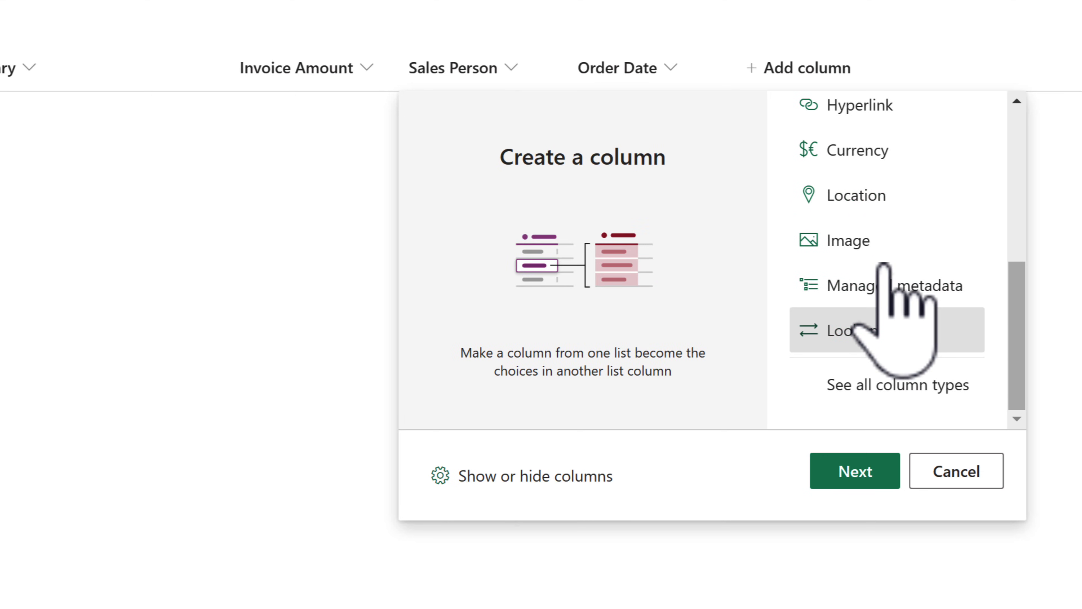
pyautogui.click(855, 471)
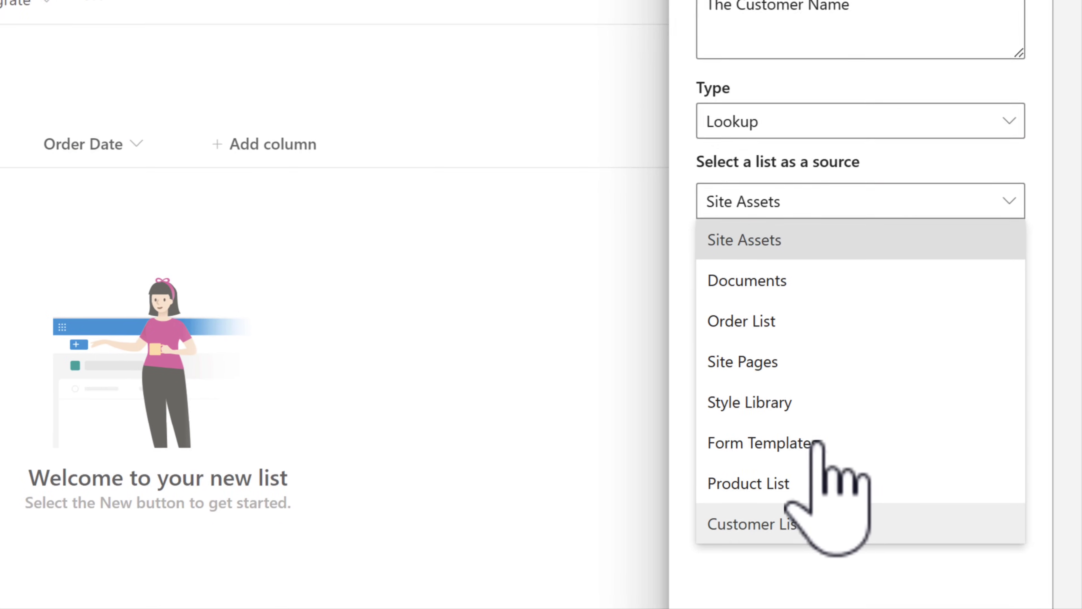
# - Look up Customer Name from Customer List, add Customer Contact Email Address, require it, and save
pyautogui.click(820, 522)
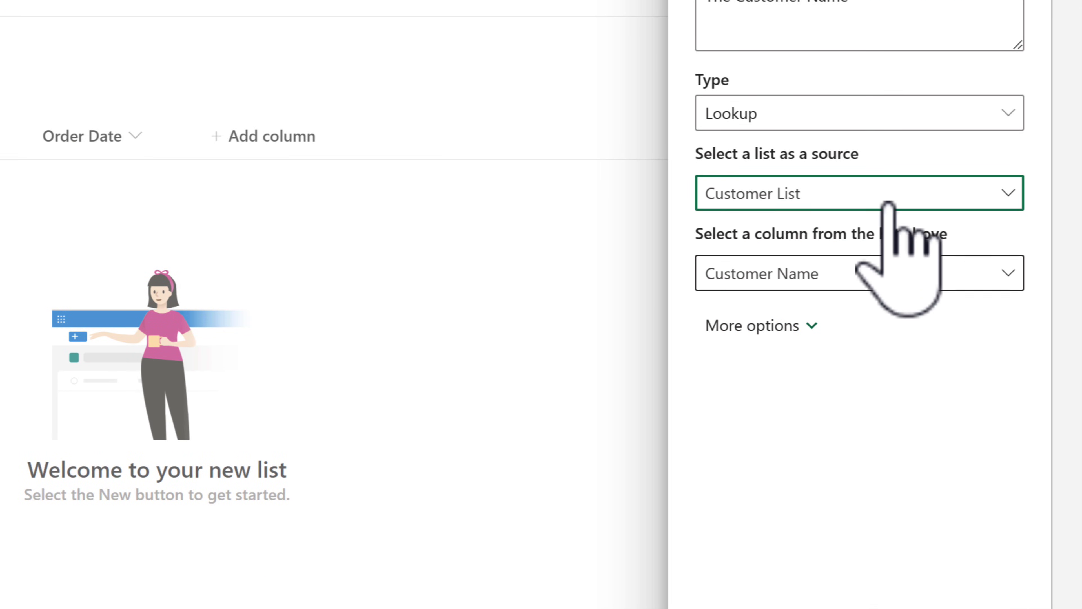
pyautogui.click(889, 272)
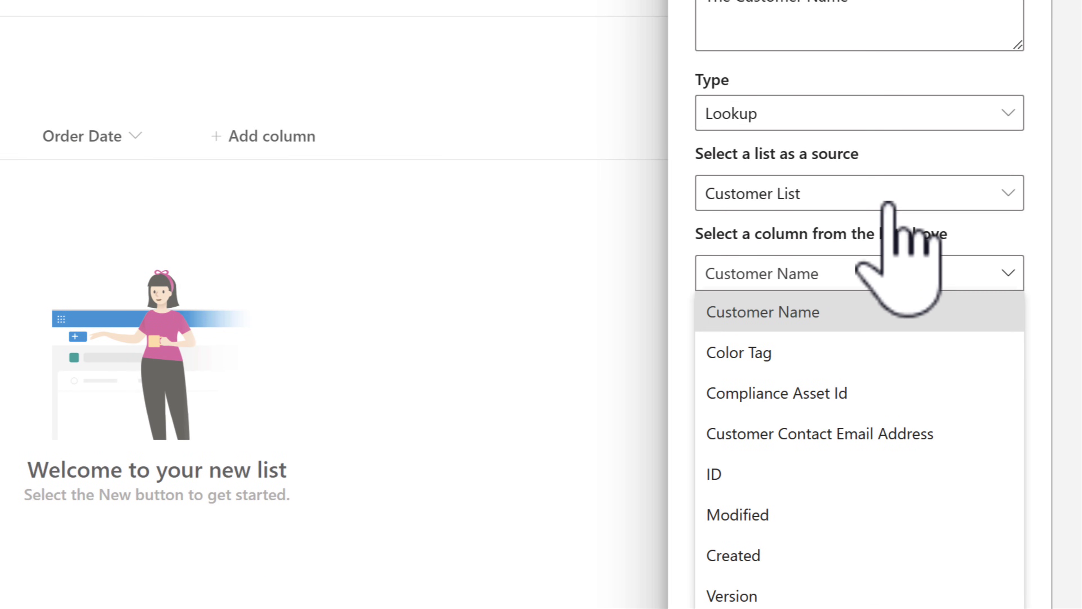
pyautogui.click(879, 240)
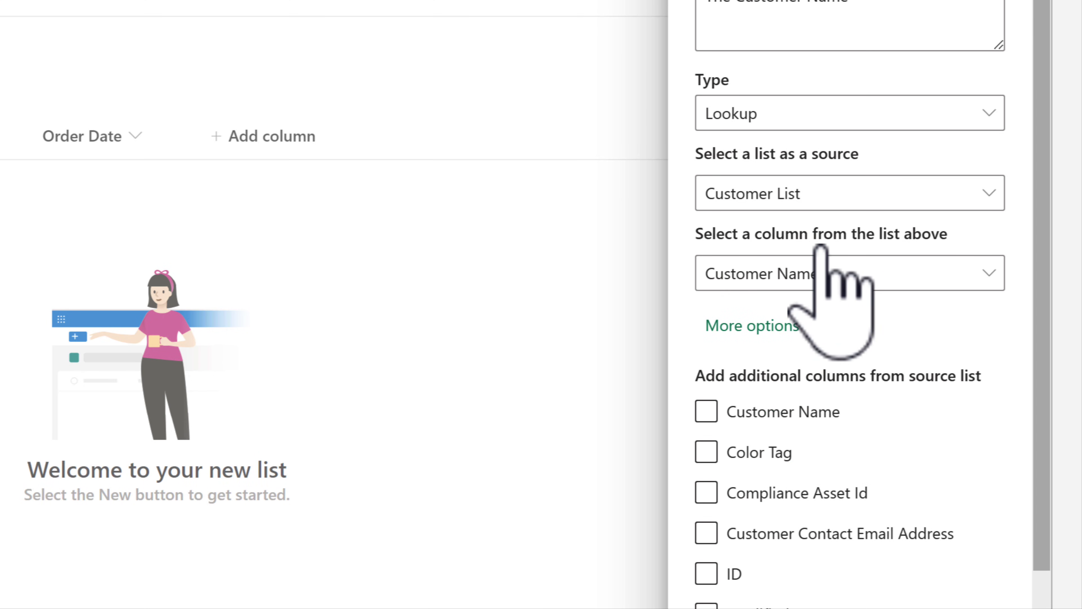
pyautogui.scroll(-3, 978, 386)
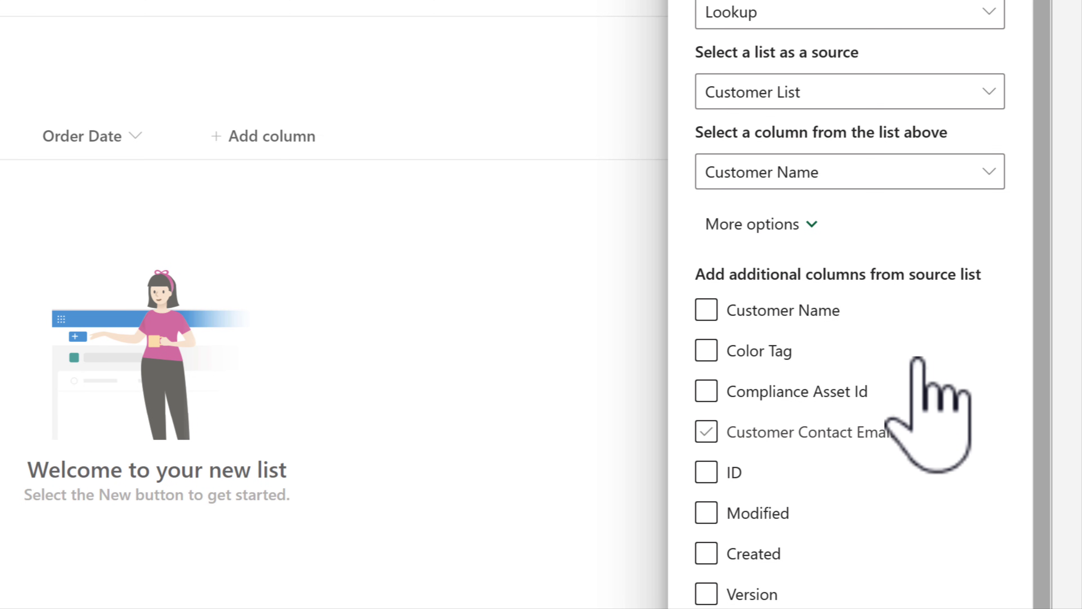
pyautogui.click(898, 432)
pyautogui.scroll(-5, 904, 427)
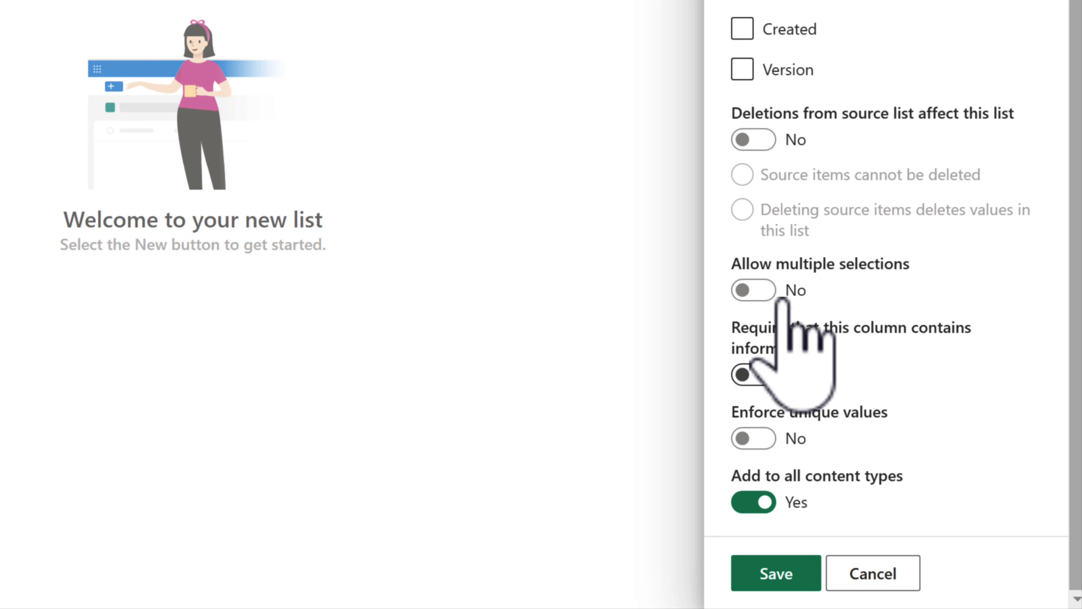
pyautogui.click(763, 374)
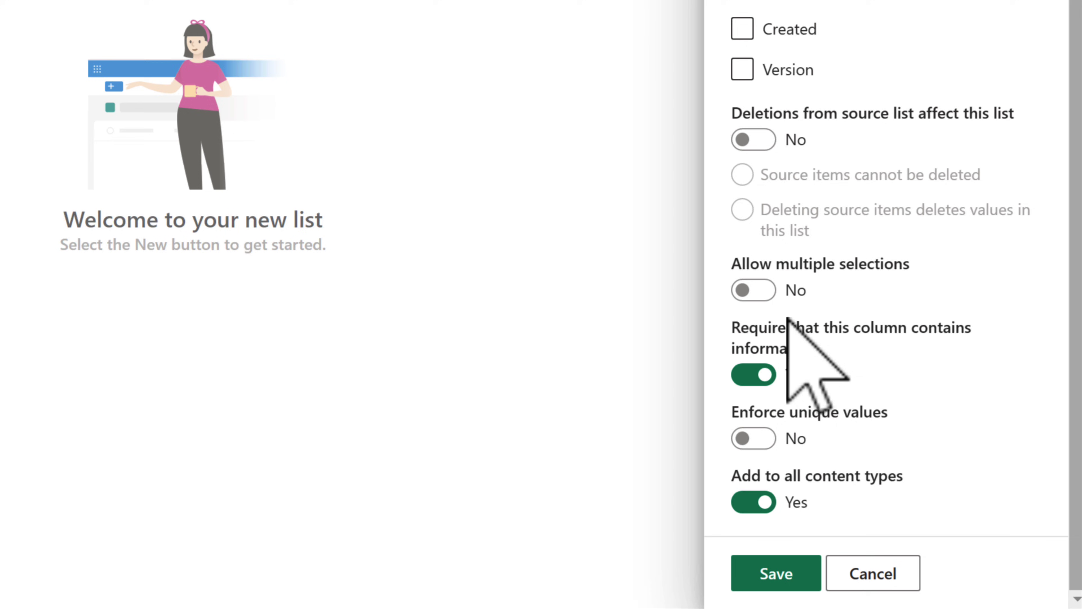
pyautogui.click(775, 573)
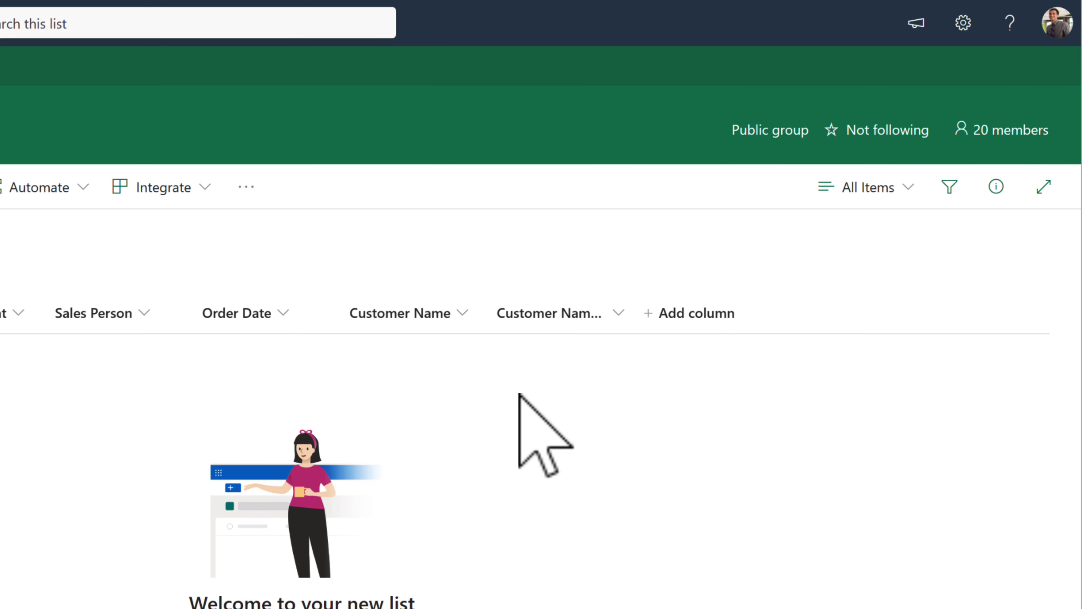
# - Add a Product(s) lookup column, 'Products being ordered', pulling Title from Product List
pyautogui.click(694, 312)
pyautogui.scroll(-5, 746, 426)
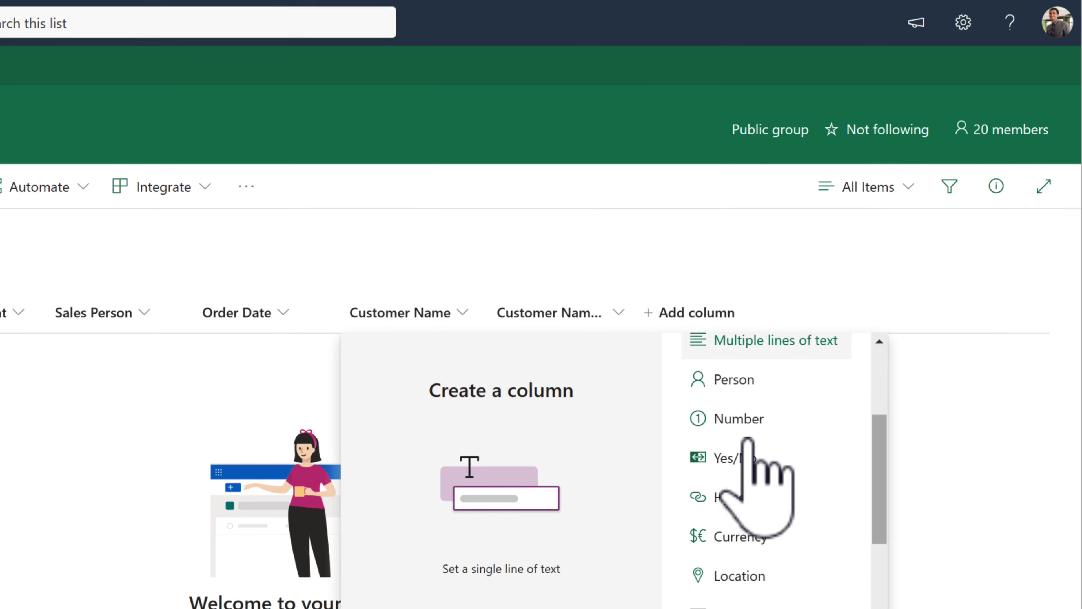
pyautogui.scroll(-2, 775, 354)
pyautogui.click(762, 435)
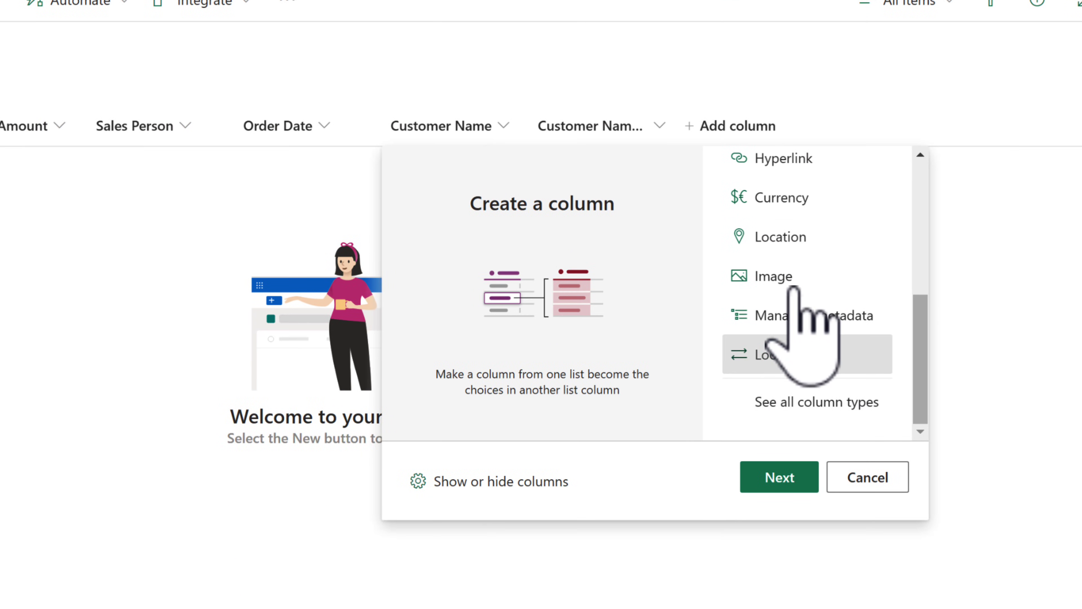
pyautogui.click(801, 475)
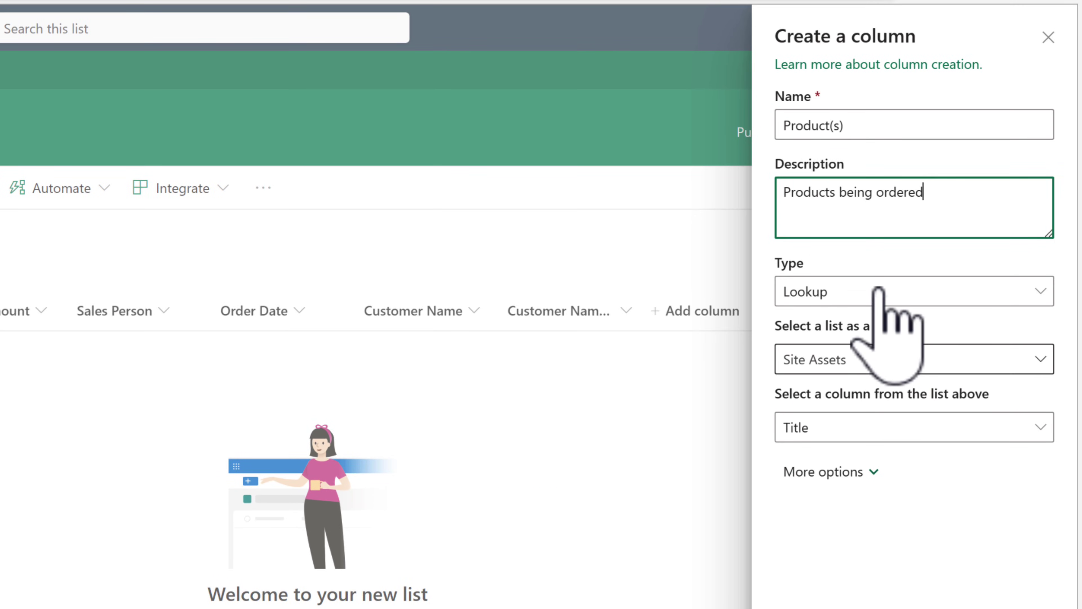
pyautogui.click(878, 354)
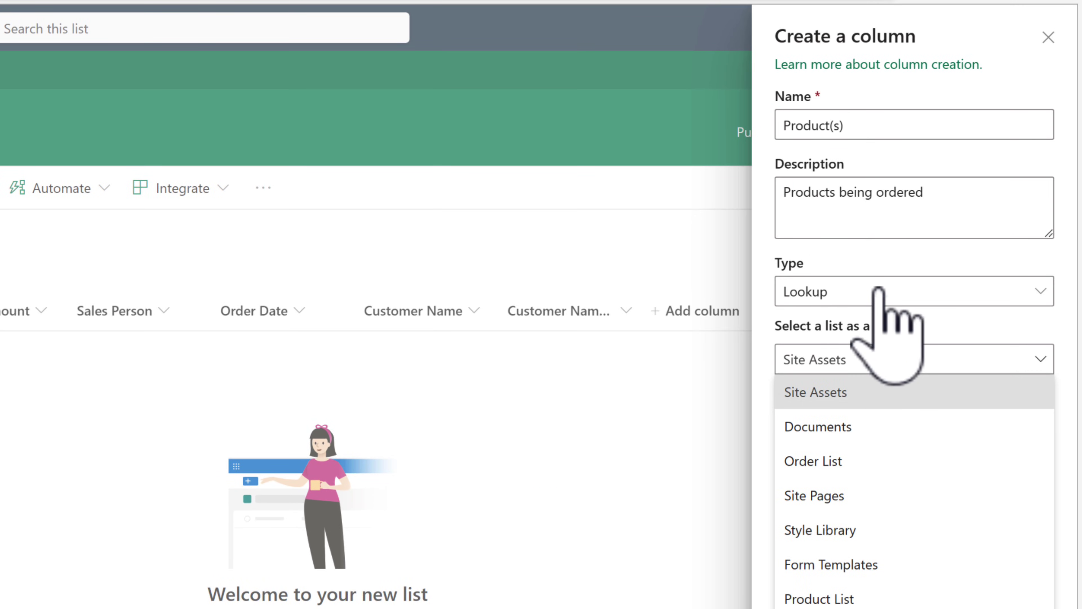
pyautogui.click(865, 597)
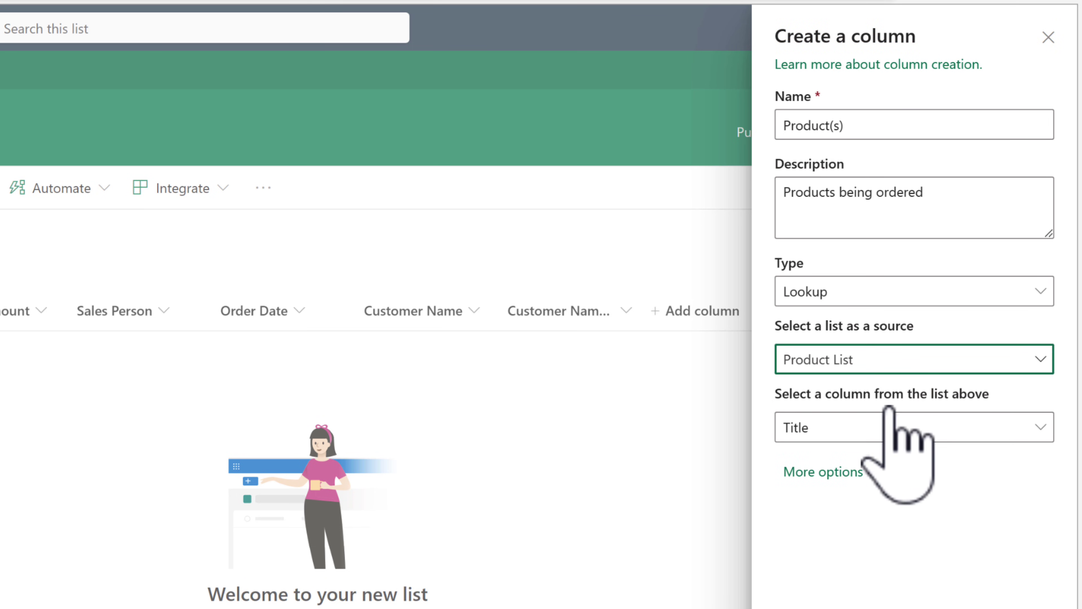
pyautogui.click(933, 426)
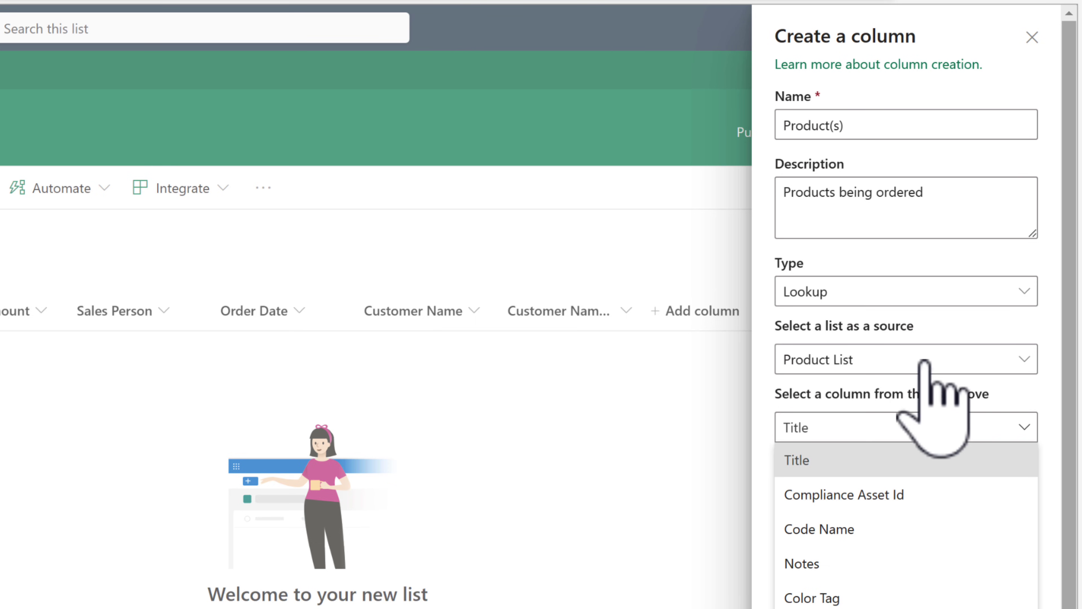
pyautogui.scroll(-8, 922, 366)
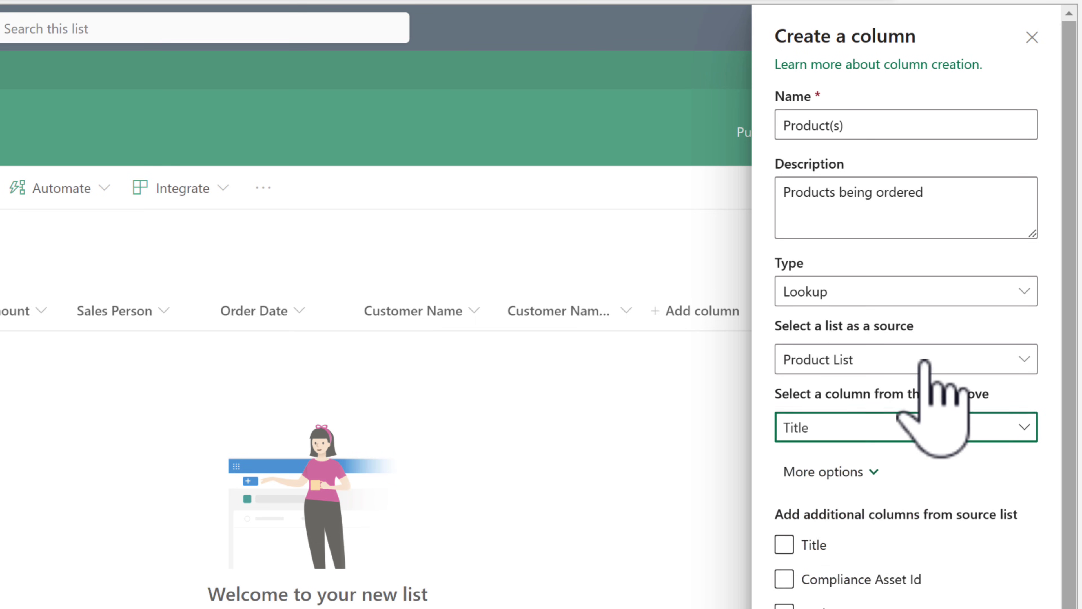
pyautogui.scroll(-5, 846, 175)
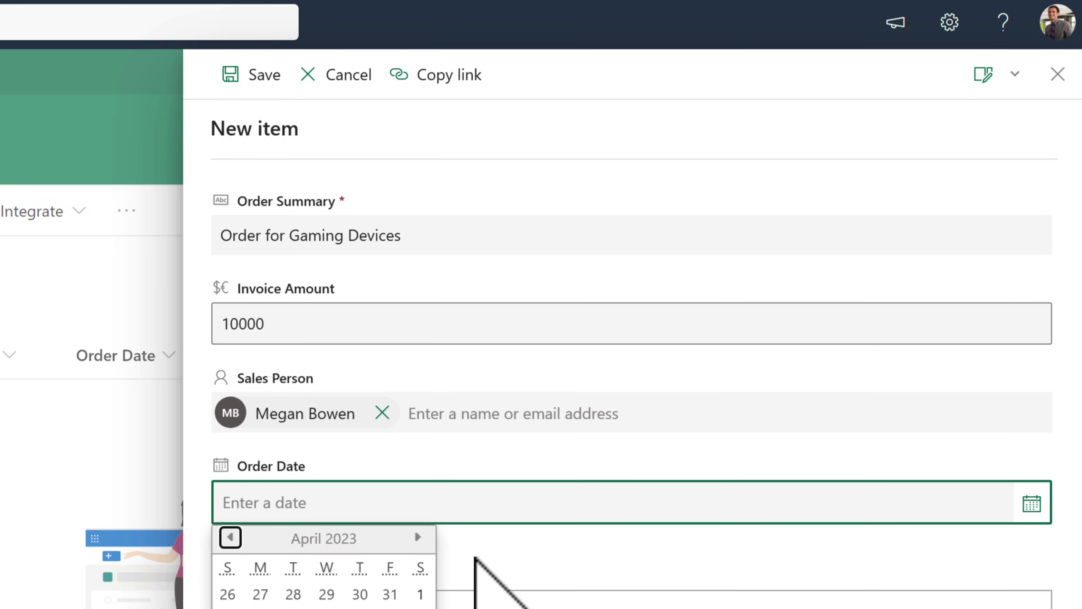
# - Set the order date to 4/18/2023 and choose Microsoft Plc as the customer
pyautogui.click(300, 593)
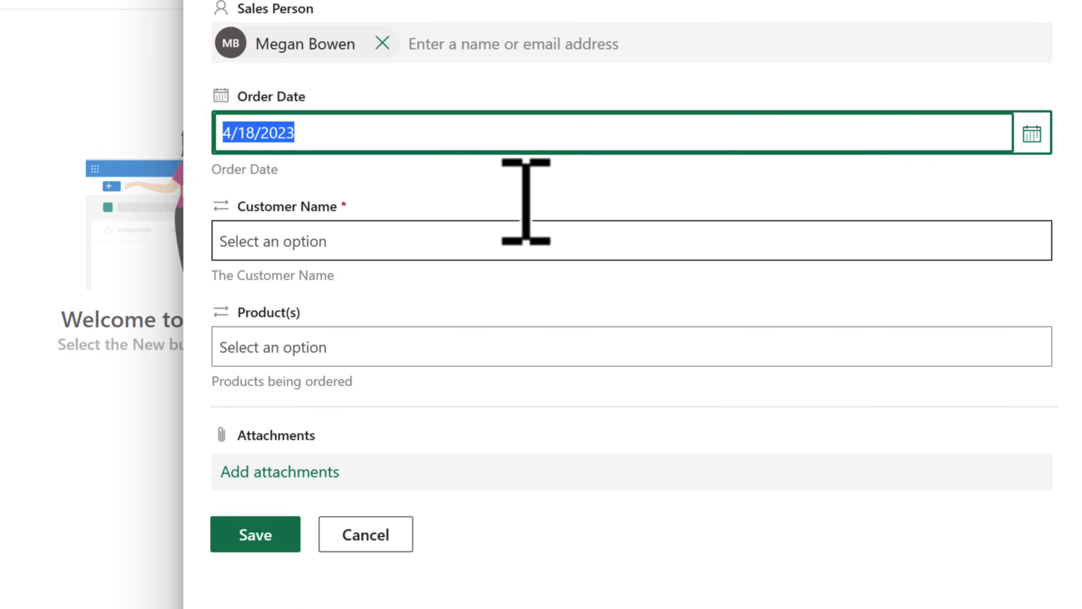
pyautogui.click(528, 226)
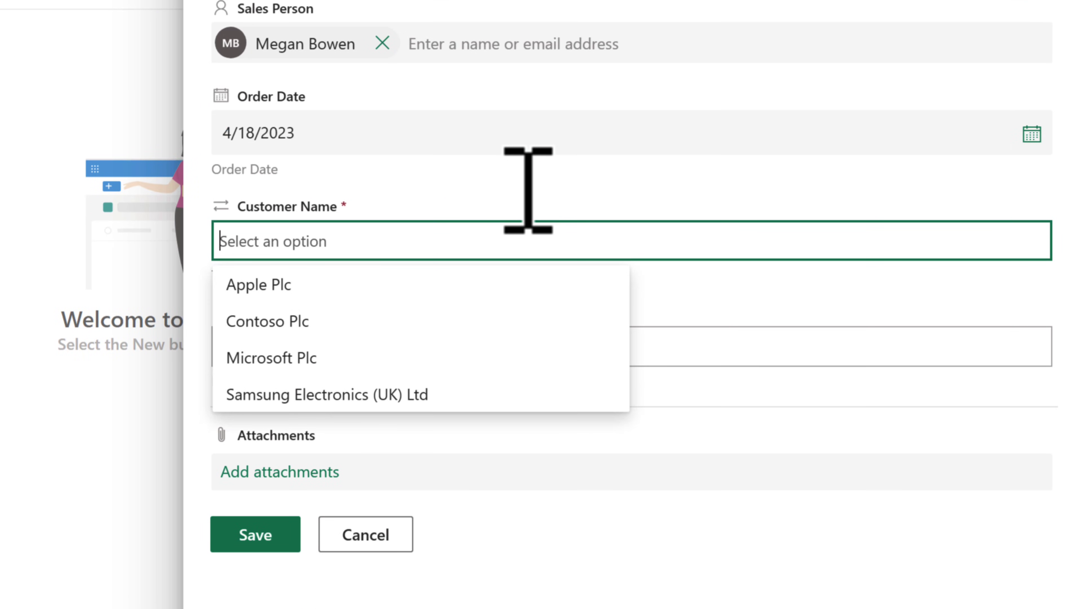
pyautogui.click(458, 357)
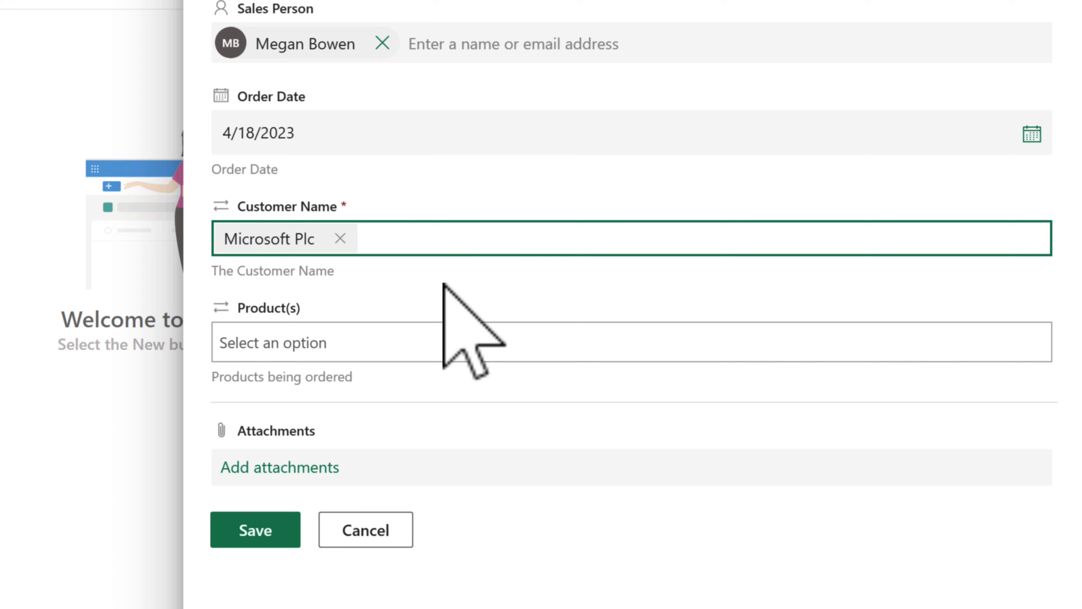
# - Search products for 'Gaming' and add Gaming Console 2000g to the order
pyautogui.click(448, 334)
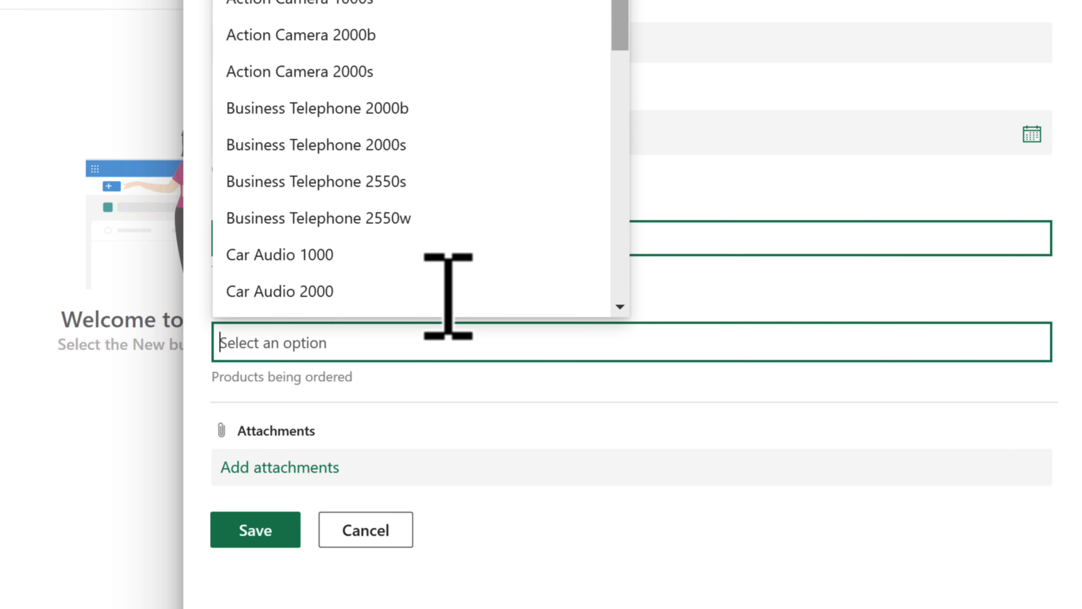
pyautogui.scroll(-2, 623, 3)
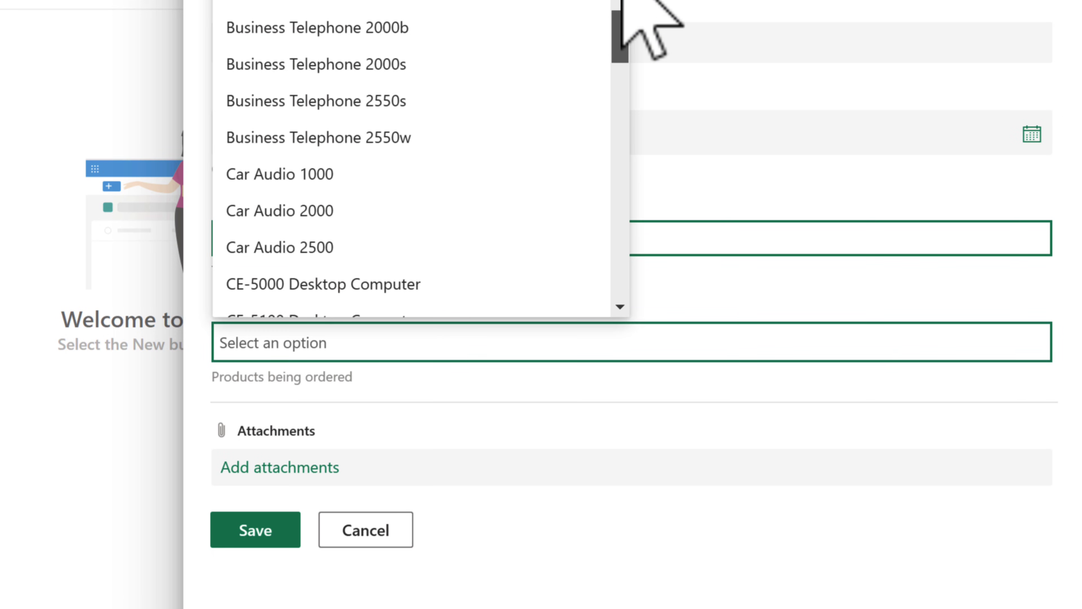
pyautogui.moveTo(623, 2)
pyautogui.mouseDown()
pyautogui.moveTo(623, 27)
pyautogui.moveTo(623, 0)
pyautogui.mouseUp()
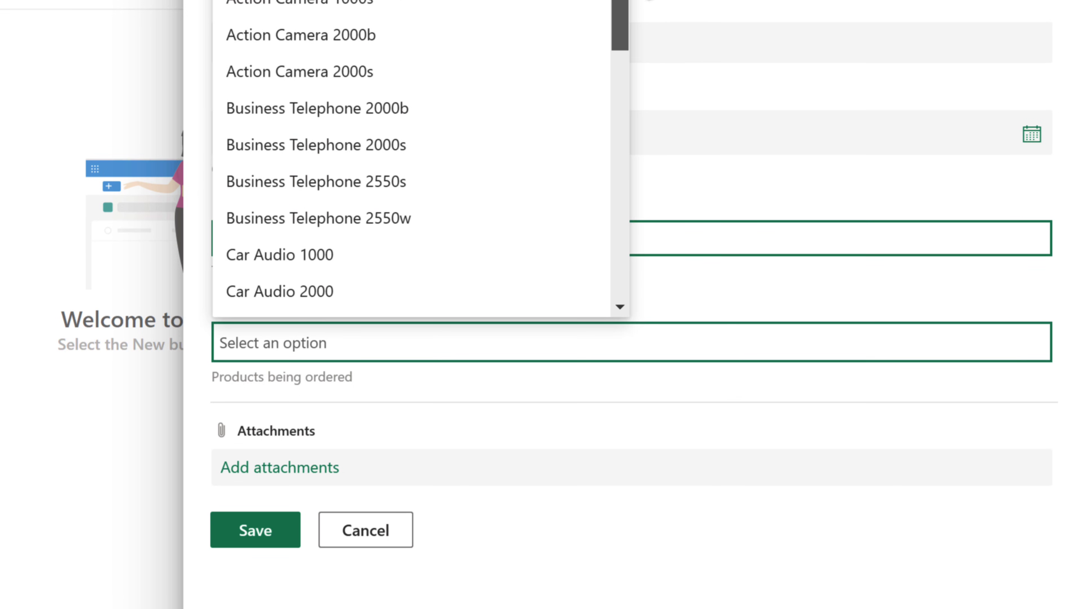
pyautogui.press('Escape')
pyautogui.click(552, 297)
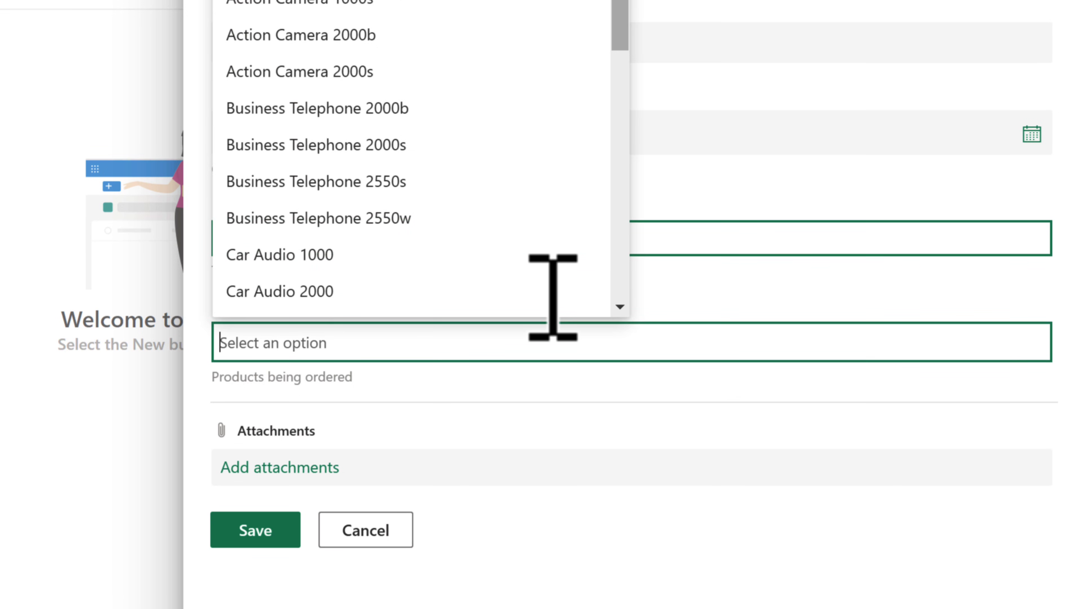
pyautogui.write('Gaming')
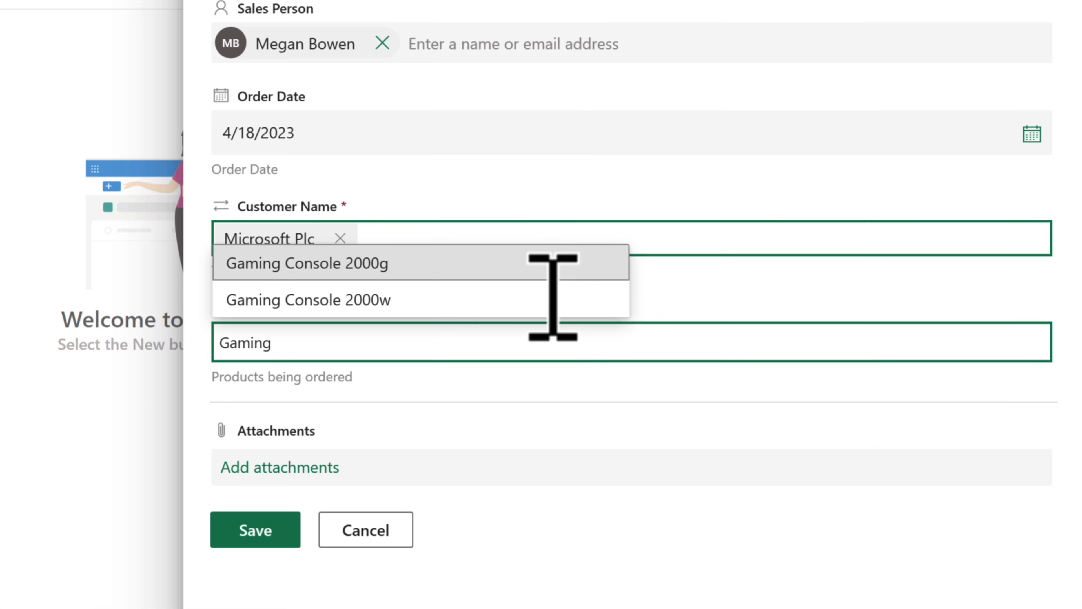
pyautogui.click(518, 263)
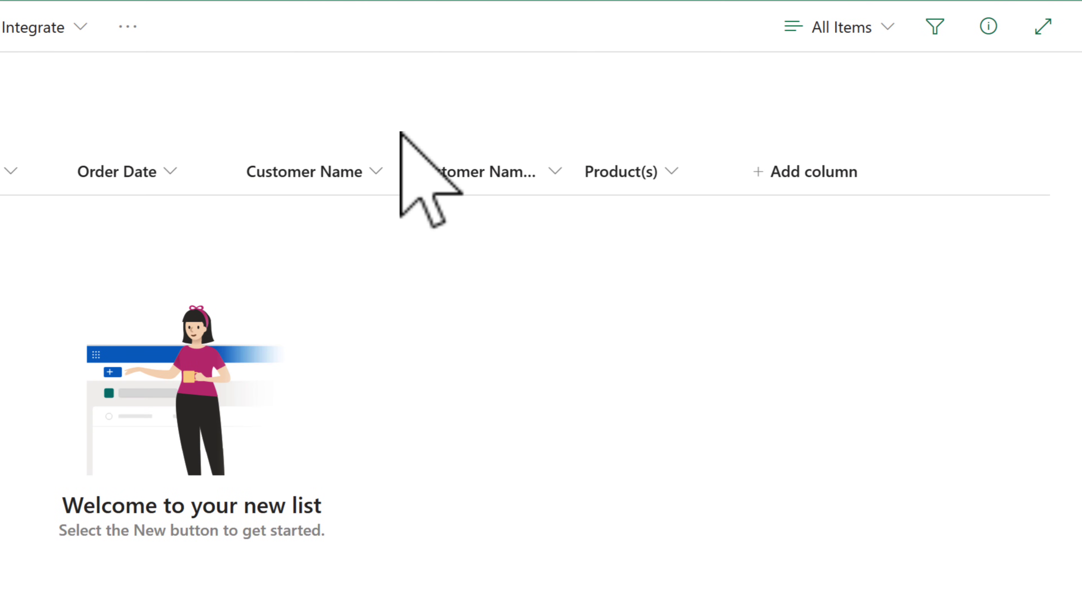
# - Edit the Product(s) column to allow multiple selections and require a value
pyautogui.click(698, 168)
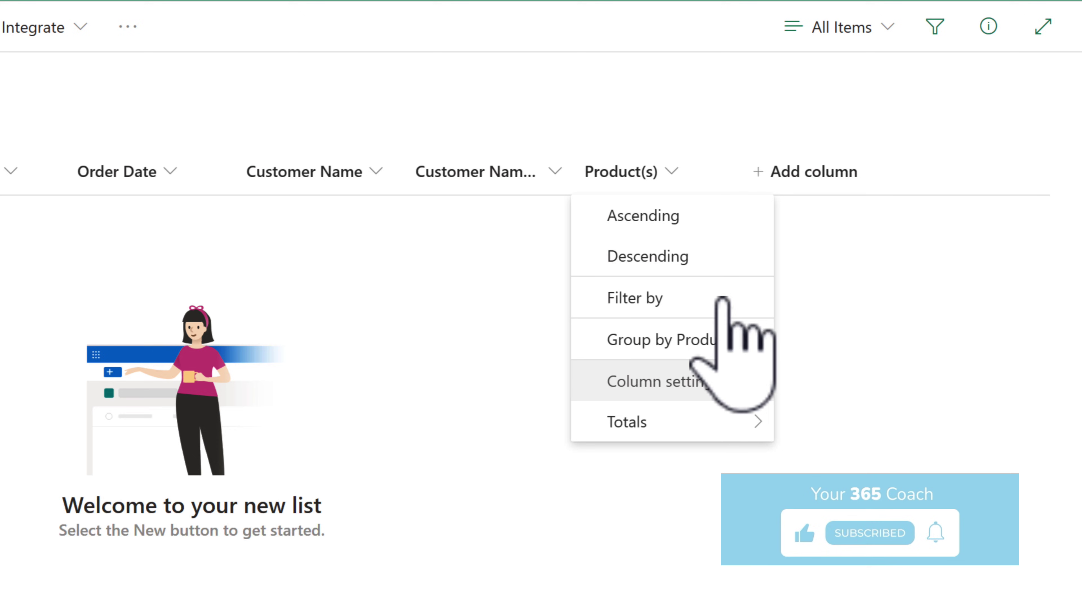
pyautogui.moveTo(719, 379)
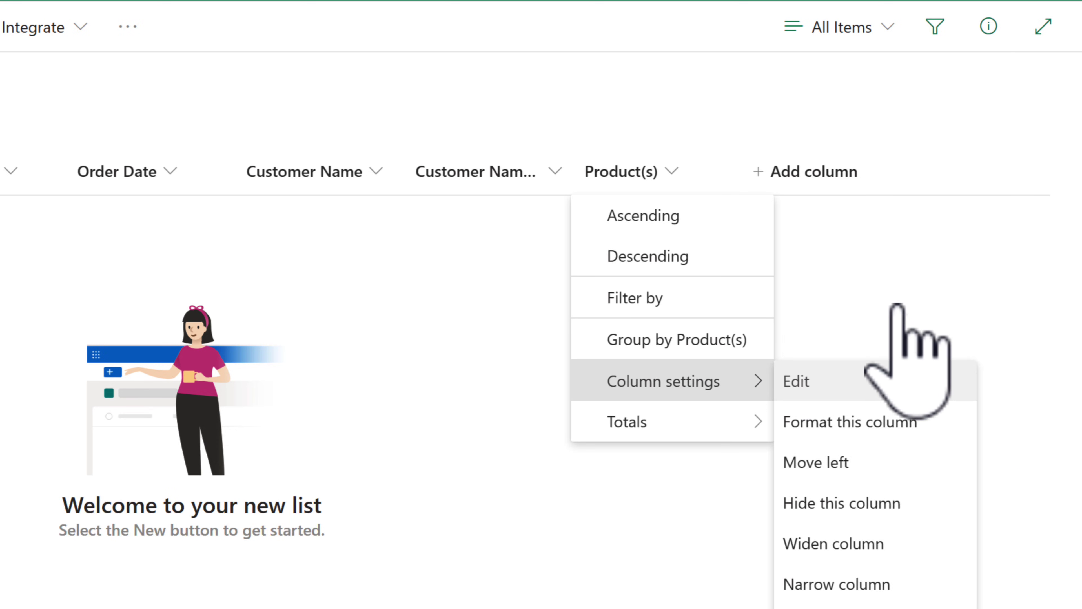
pyautogui.click(884, 380)
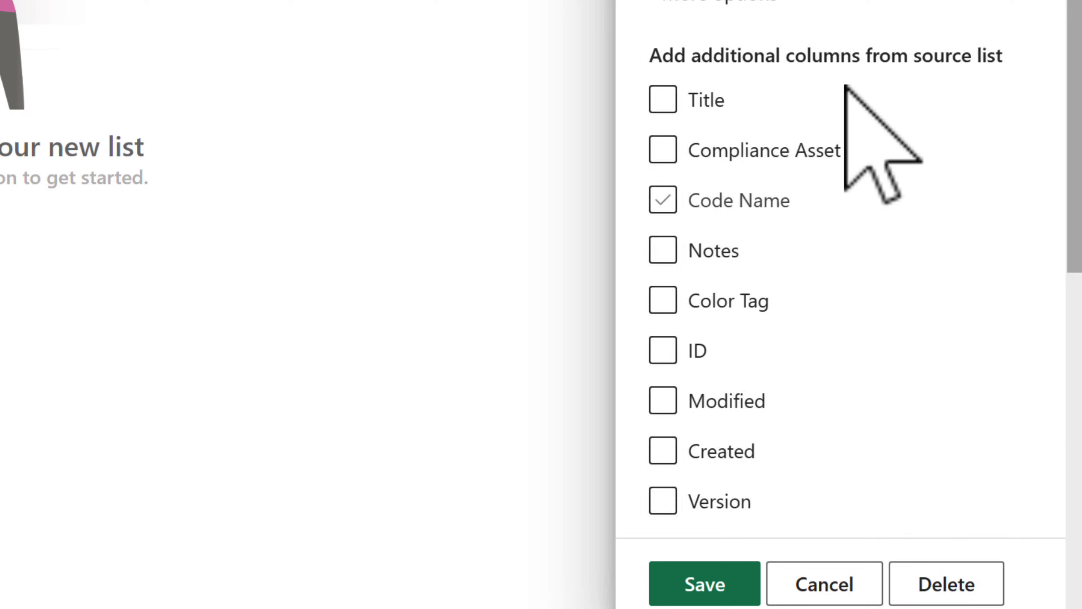
pyautogui.scroll(-5, 845, 85)
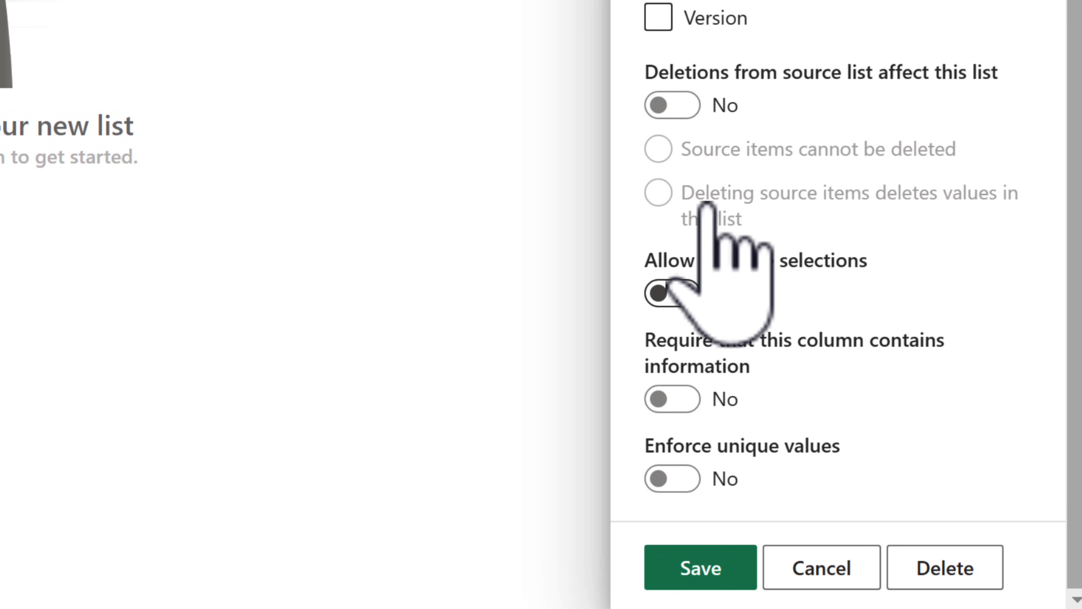
pyautogui.click(672, 292)
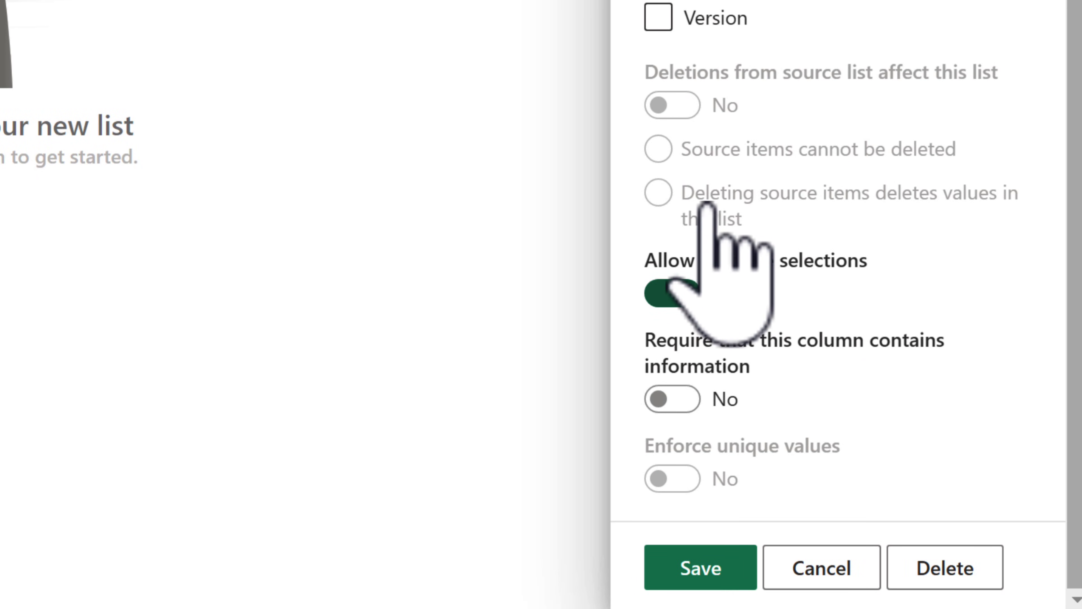
pyautogui.click(672, 399)
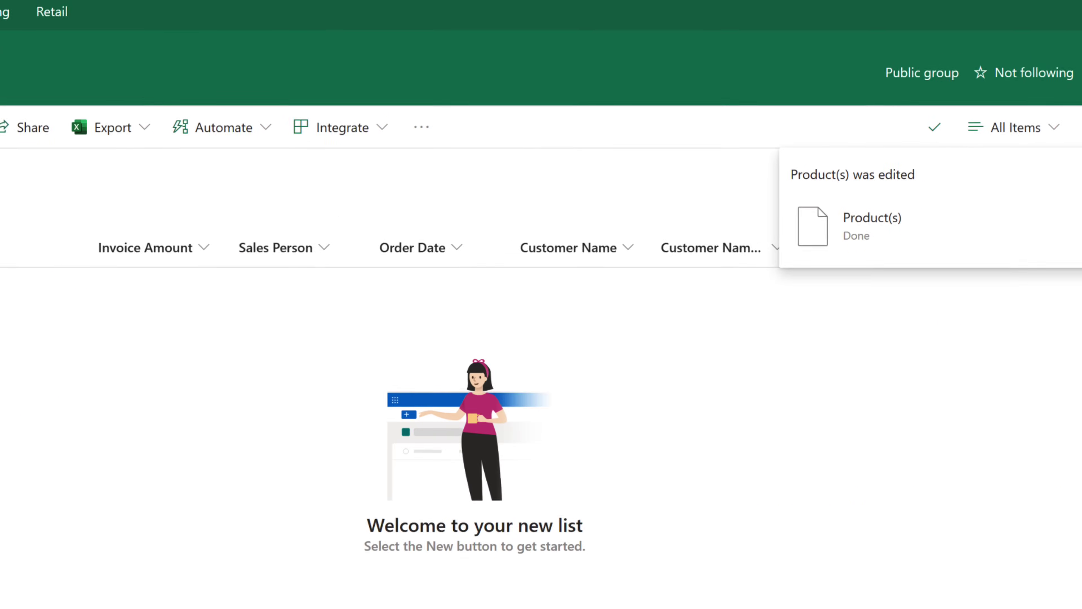
# - Start a new 'Gaming Console Order' with invoice amount 10,000 and the suggested sales person
pyautogui.click(244, 98)
pyautogui.write('Gaming ')
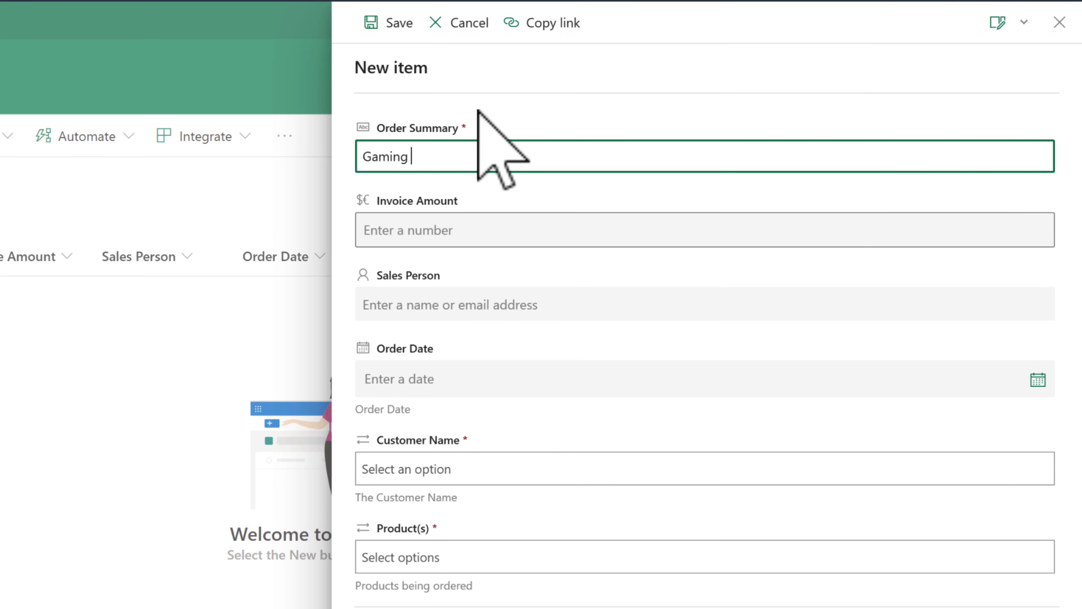
pyautogui.write('Console Or')
pyautogui.press('Tab')
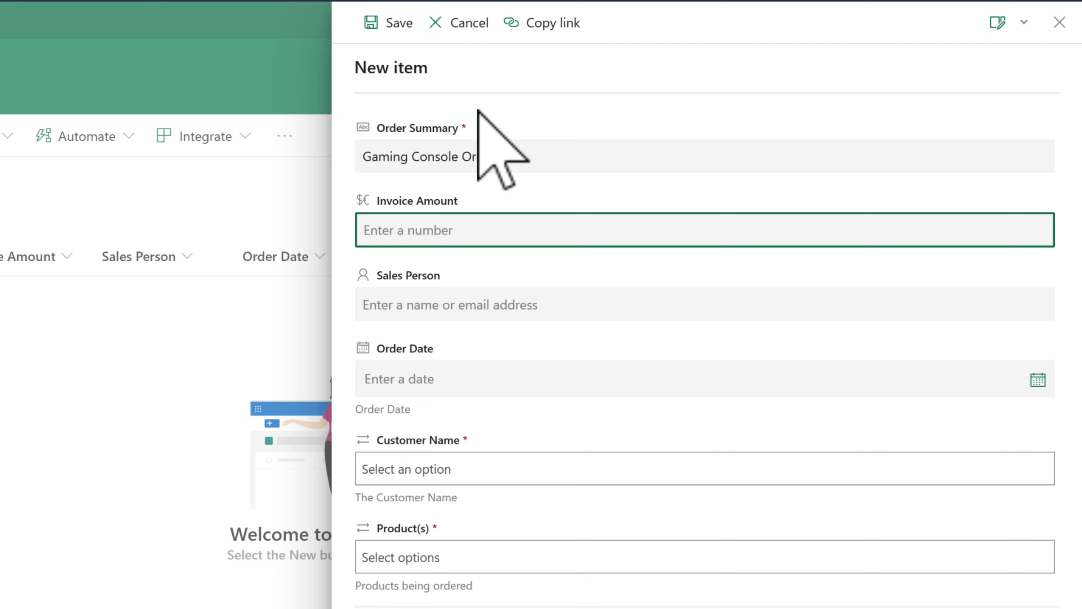
pyautogui.write('10000')
pyautogui.press('Tab')
pyautogui.write('Megan')
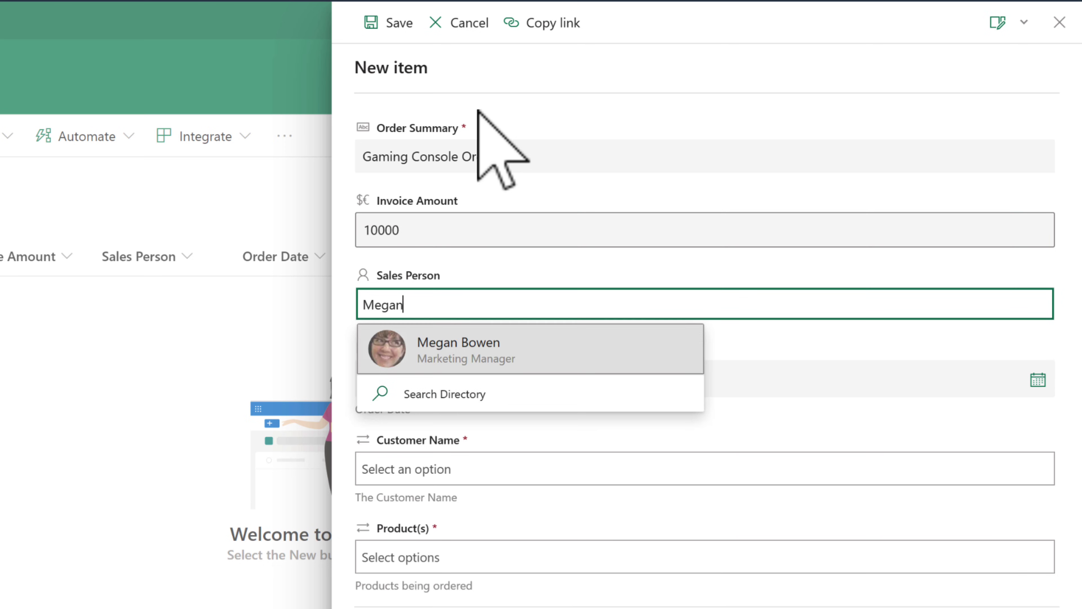
pyautogui.press('BackSpace')
pyautogui.press('BackSpace')
pyautogui.press('BackSpace')
pyautogui.press('BackSpace')
pyautogui.press('BackSpace')
pyautogui.press('Tab')
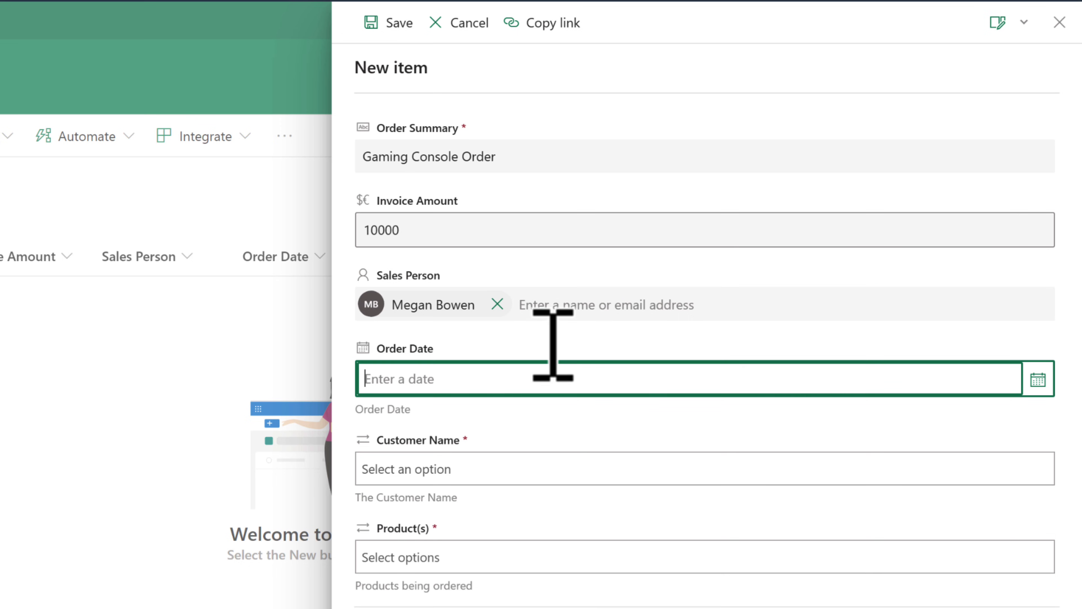
# - Set the order date to April 18 and choose Contoso Plc as the customer
pyautogui.click(1037, 379)
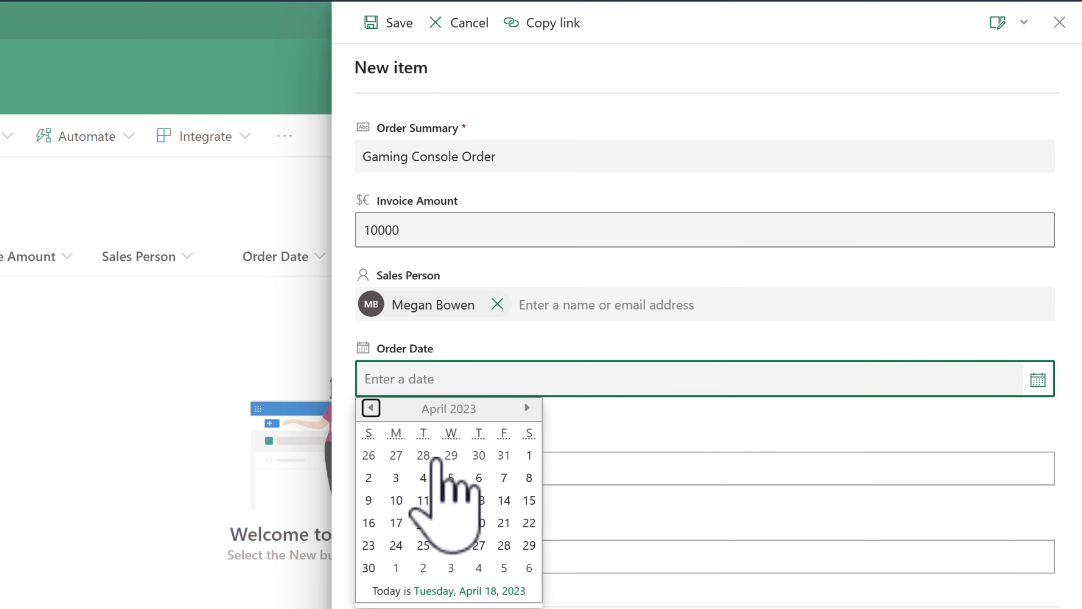
pyautogui.click(423, 522)
pyautogui.click(486, 426)
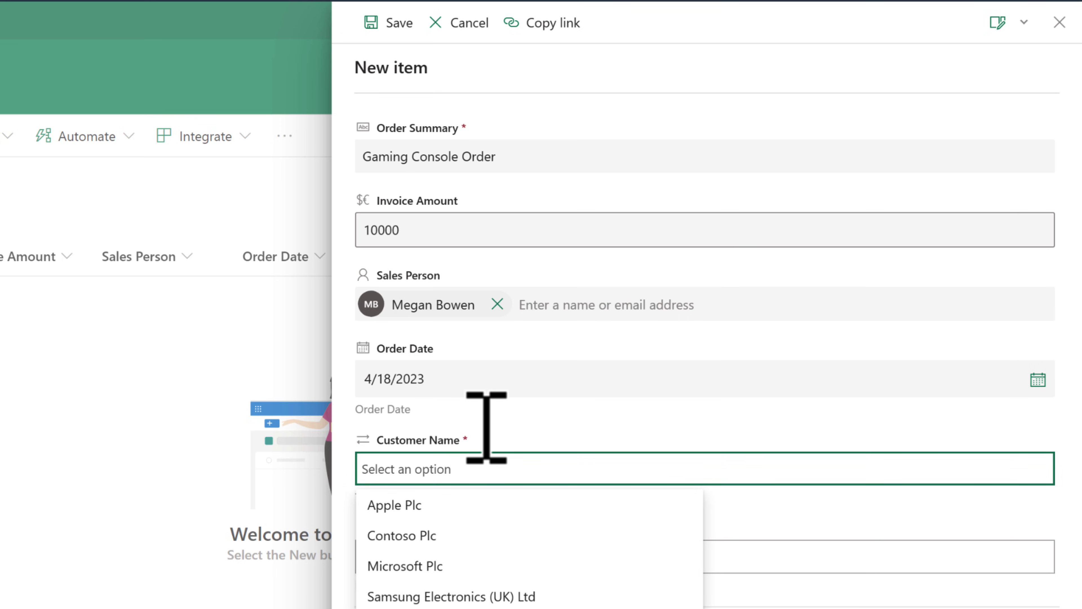
pyautogui.scroll(-6, 486, 426)
pyautogui.click(481, 285)
pyautogui.click(504, 256)
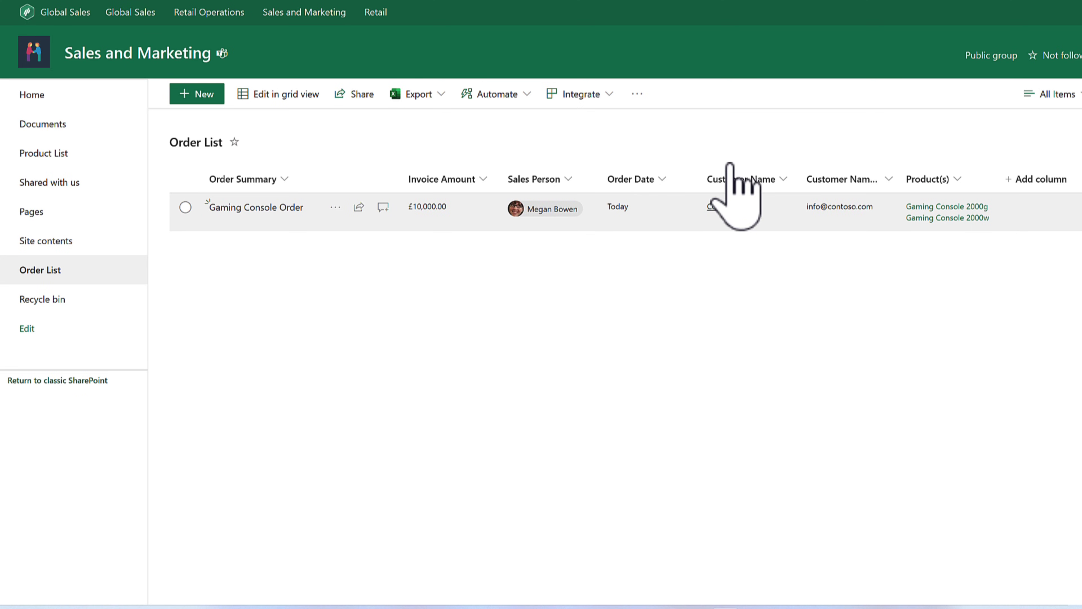
pyautogui.click(720, 208)
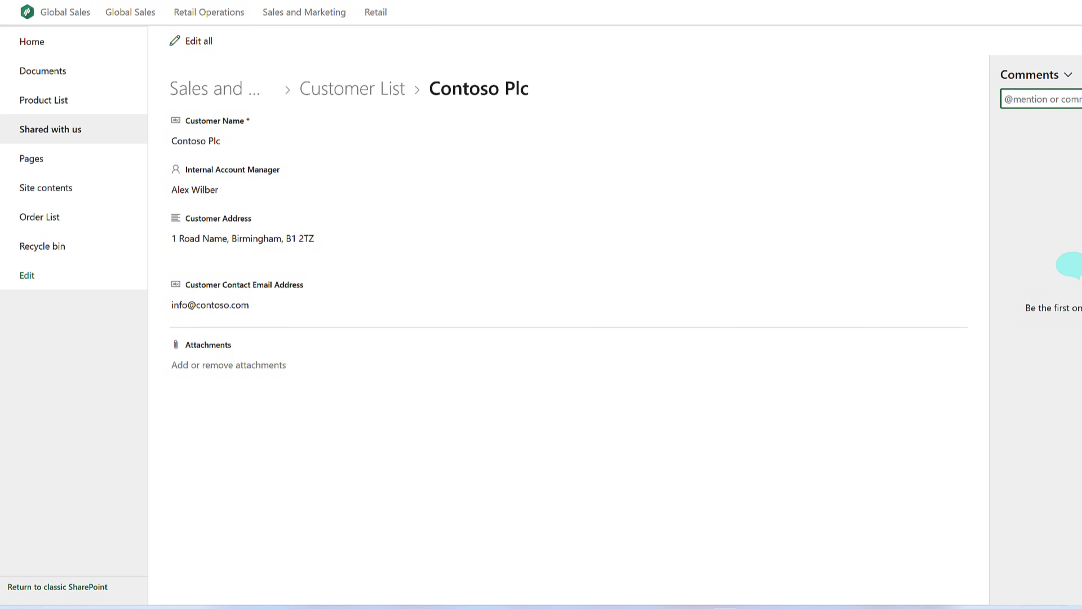
pyautogui.hotkey('alt', 'Left')
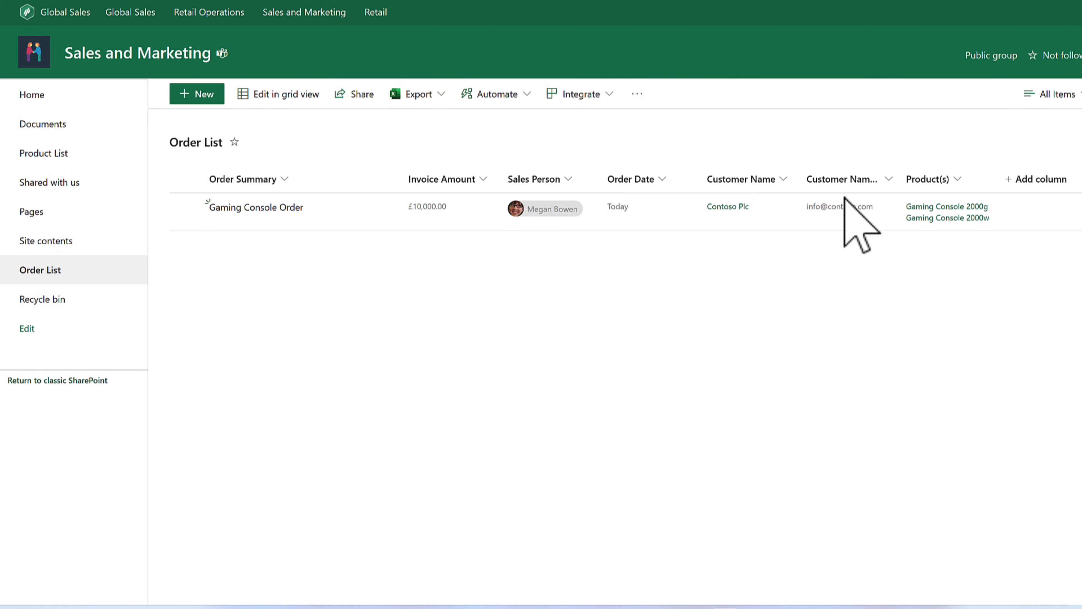
pyautogui.click(946, 164)
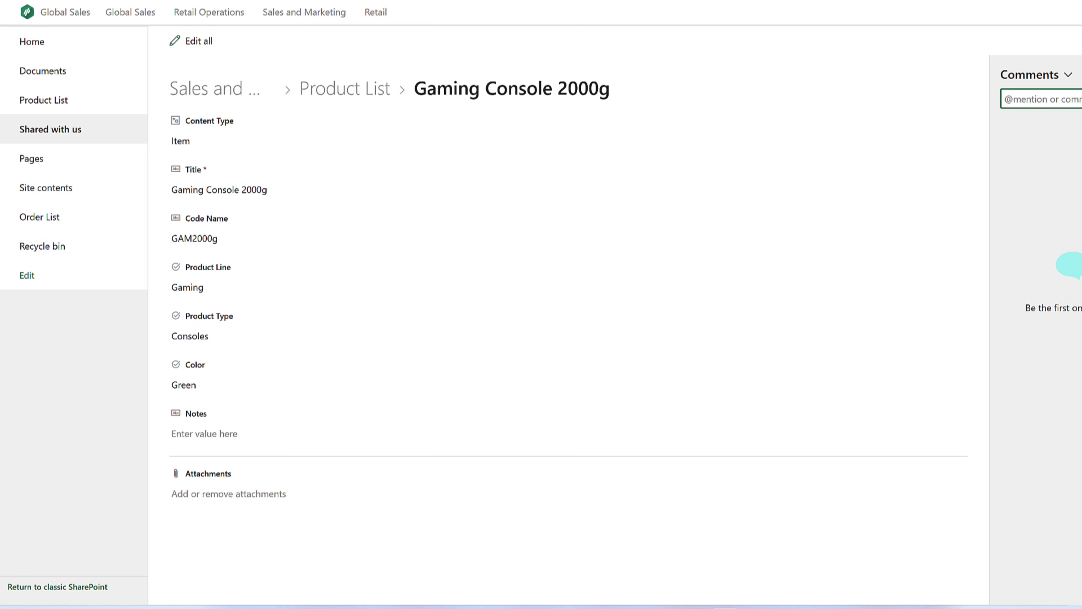
pyautogui.hotkey('alt', 'Left')
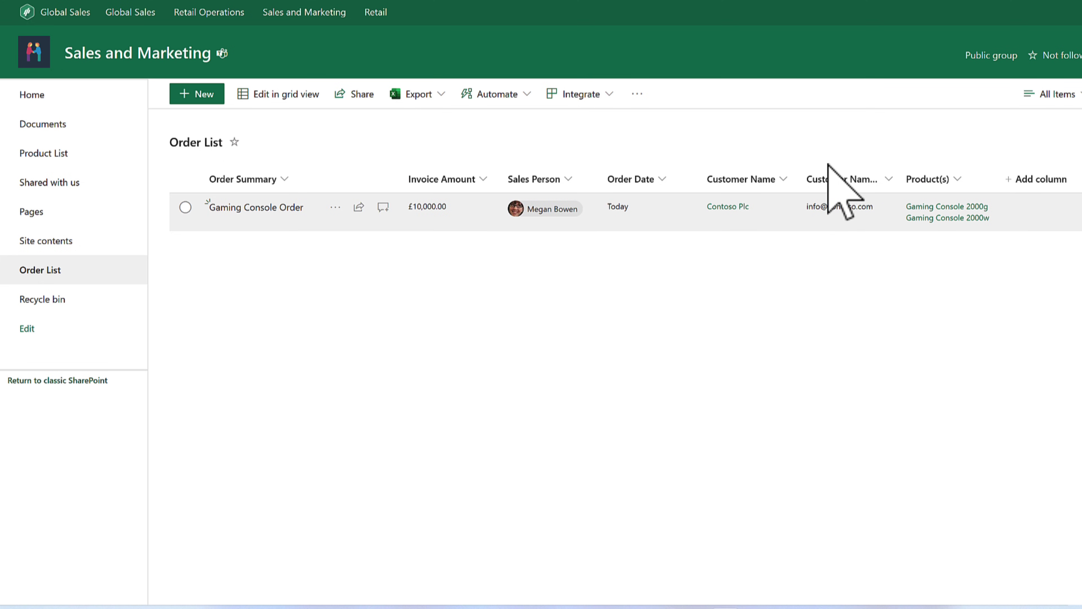
pyautogui.click(833, 200)
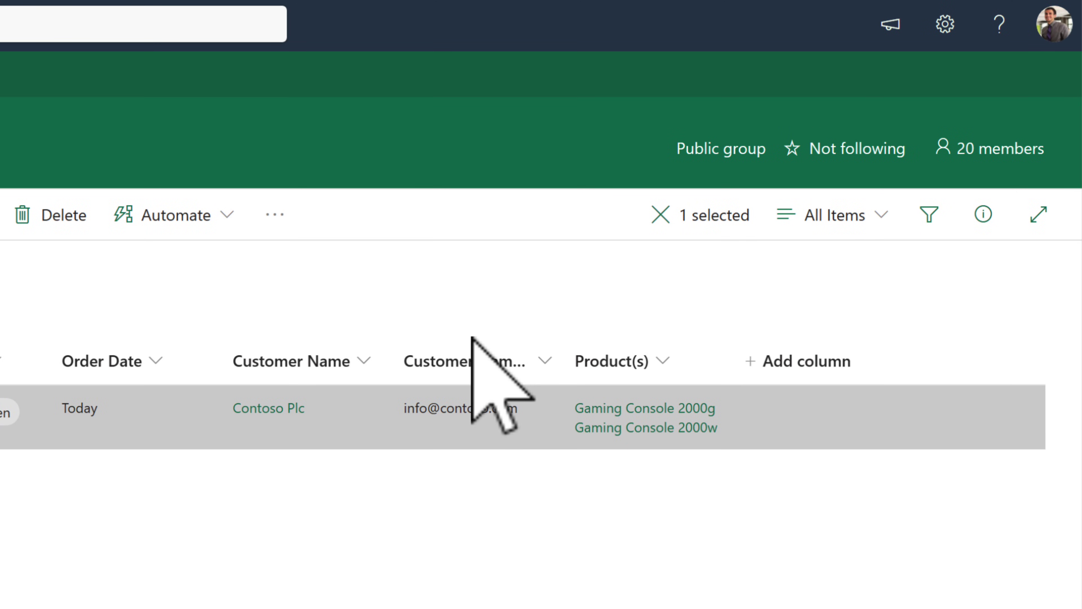
# - Add the Product List's Code Name as an extra column of the Product(s) lookup
pyautogui.click(626, 285)
pyautogui.moveTo(693, 446)
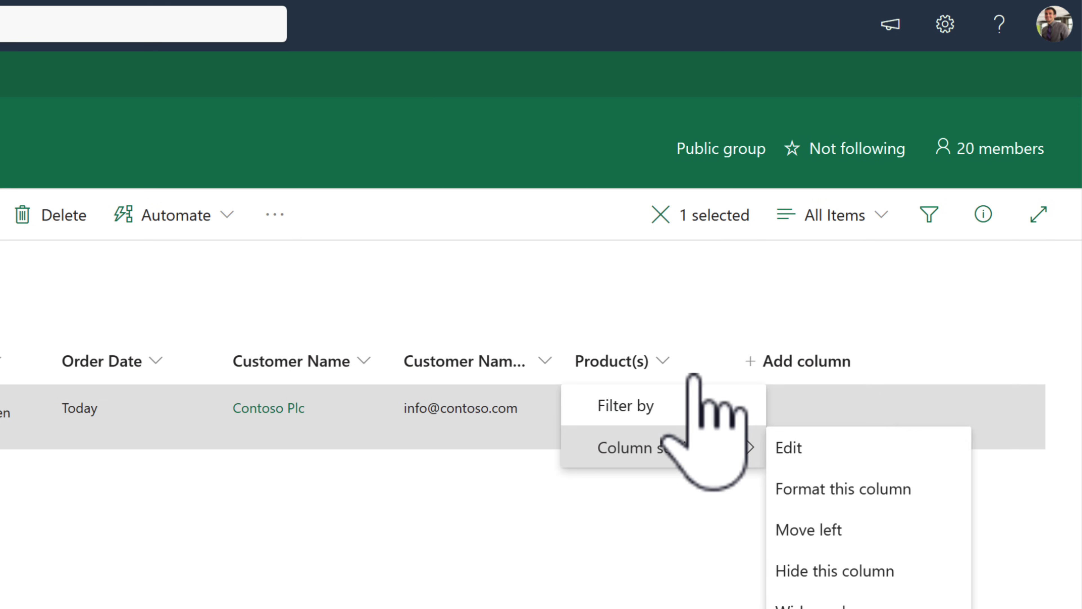
pyautogui.click(828, 450)
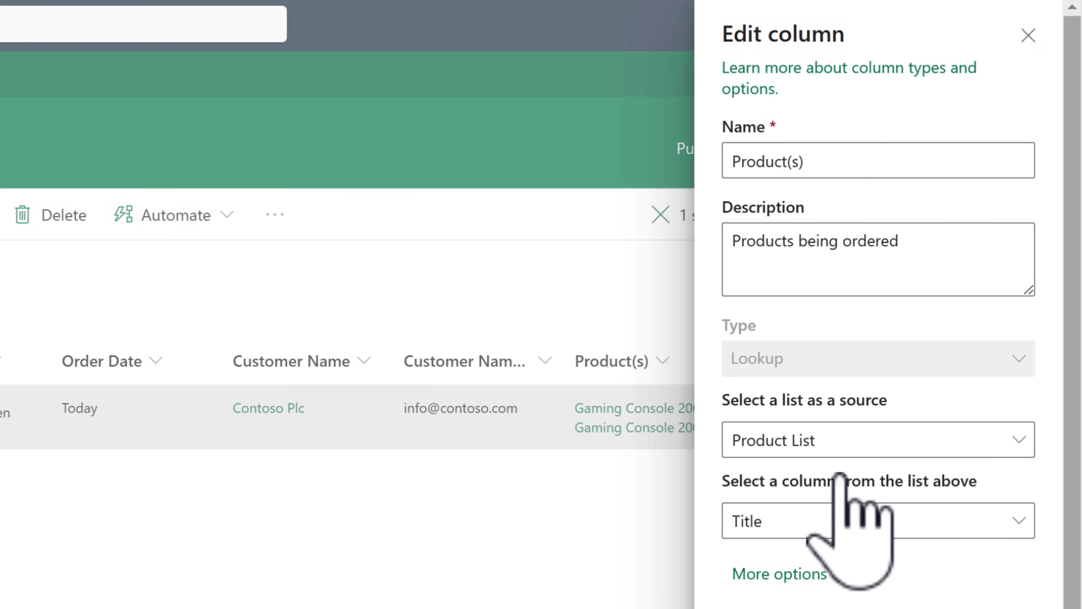
pyautogui.click(812, 576)
pyautogui.scroll(-4, 814, 590)
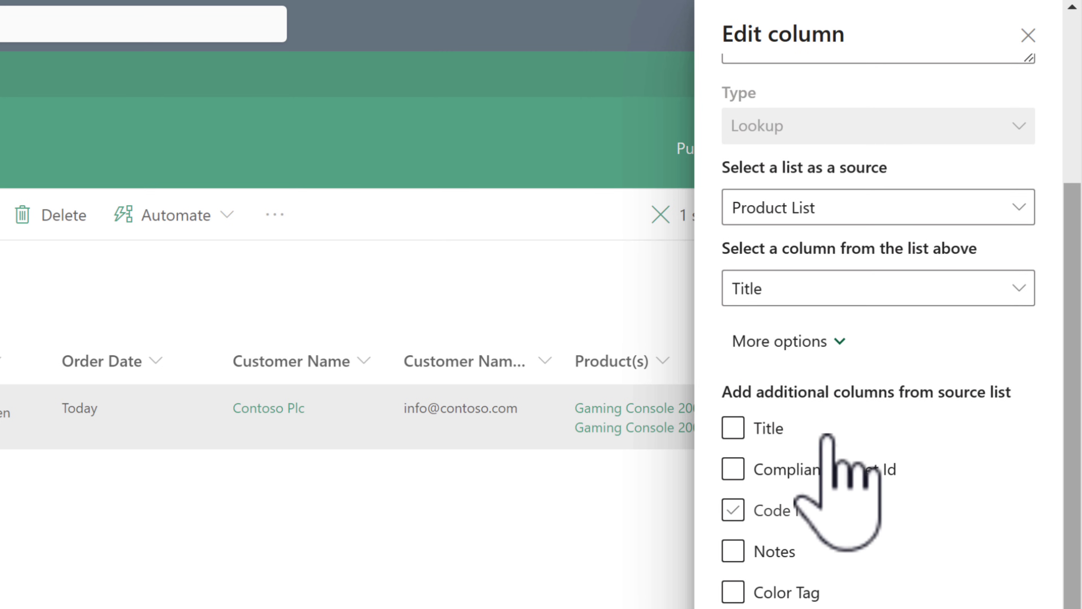
pyautogui.click(801, 509)
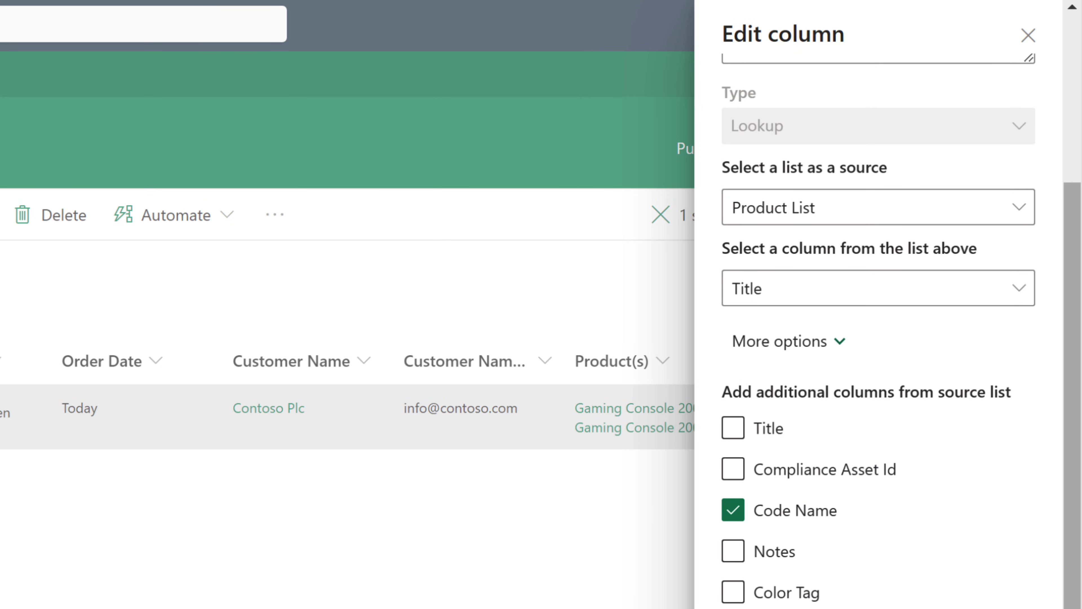